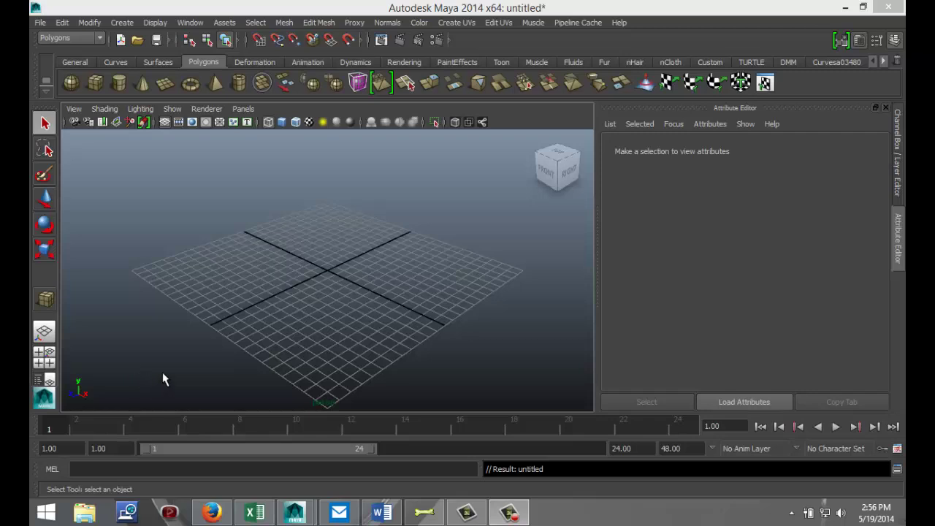
- Draw a polygon ground plane and a polygon sphere at its centre, then raise the sphere
mouse_move(233, 314)
alt+mouse_down()
mouse_move(244, 299)
mouse_move(257, 305)
mouse_move(239, 310)
alt+mouse_up()
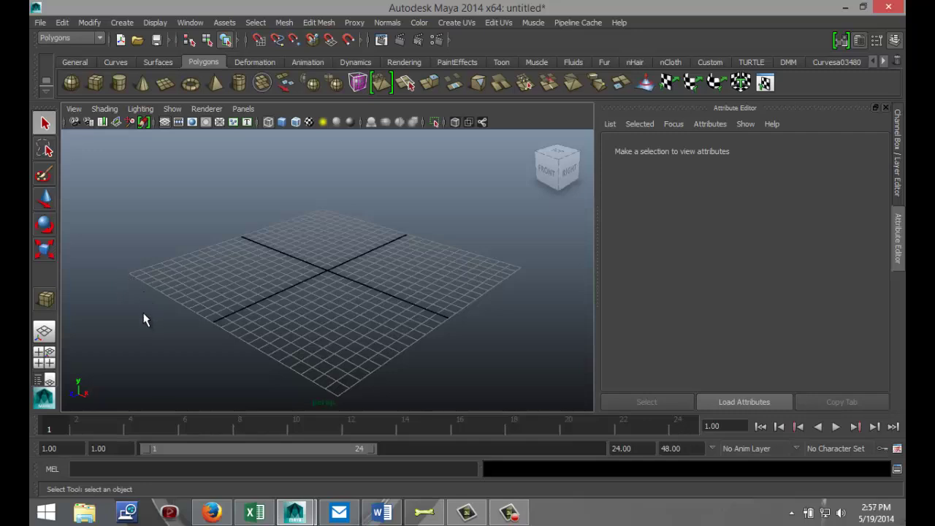
alt+drag(146, 313, 182, 316)
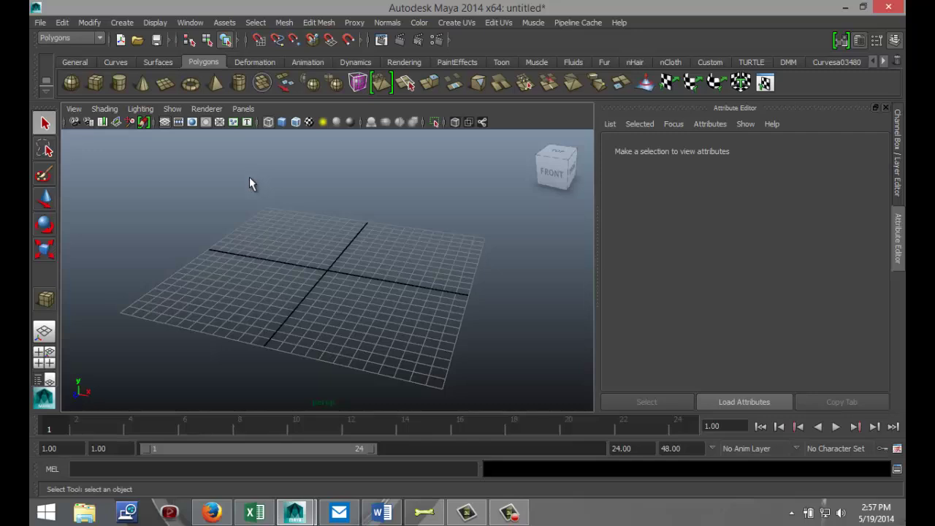
click(165, 83)
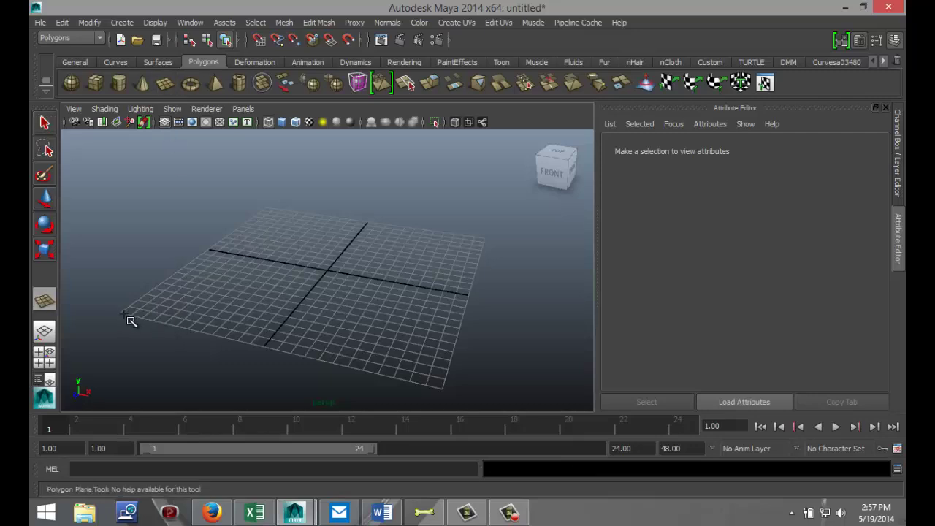
drag(121, 315, 490, 243)
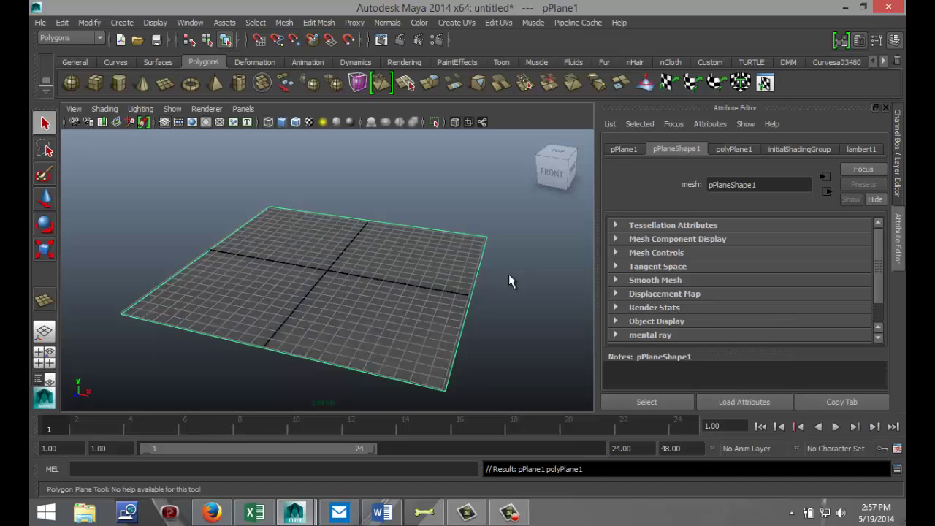
click(71, 82)
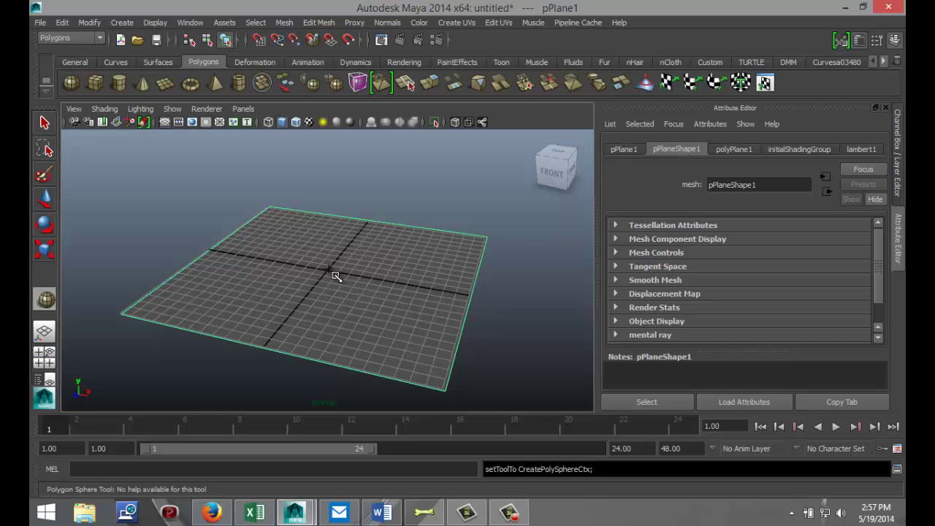
drag(328, 271, 359, 273)
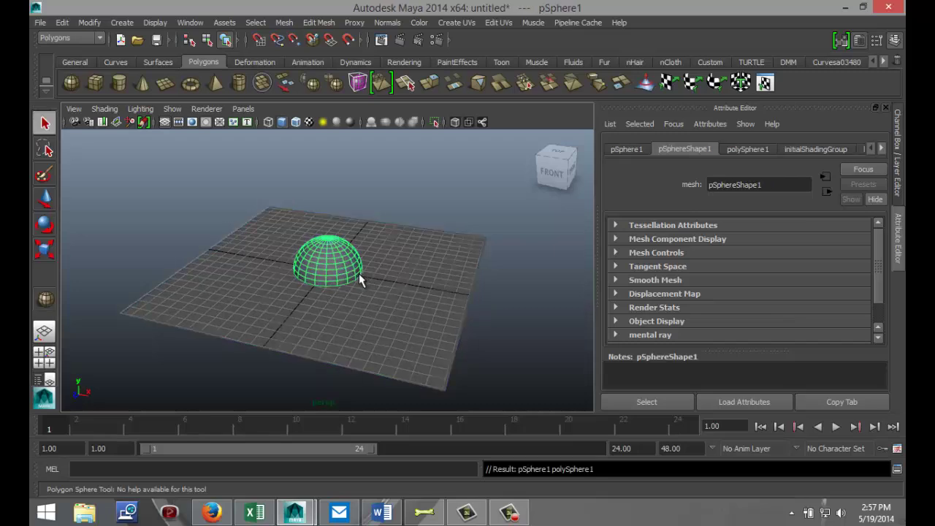
key(w)
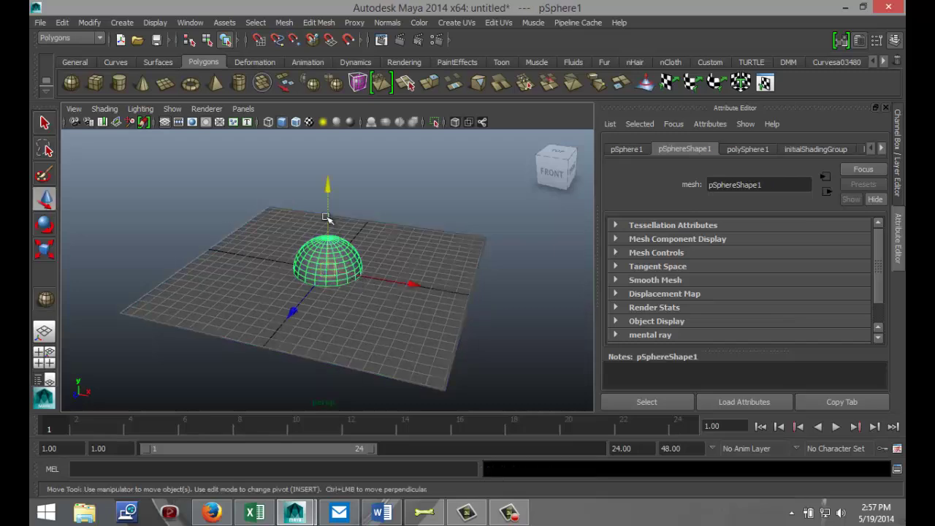
drag(328, 212, 325, 175)
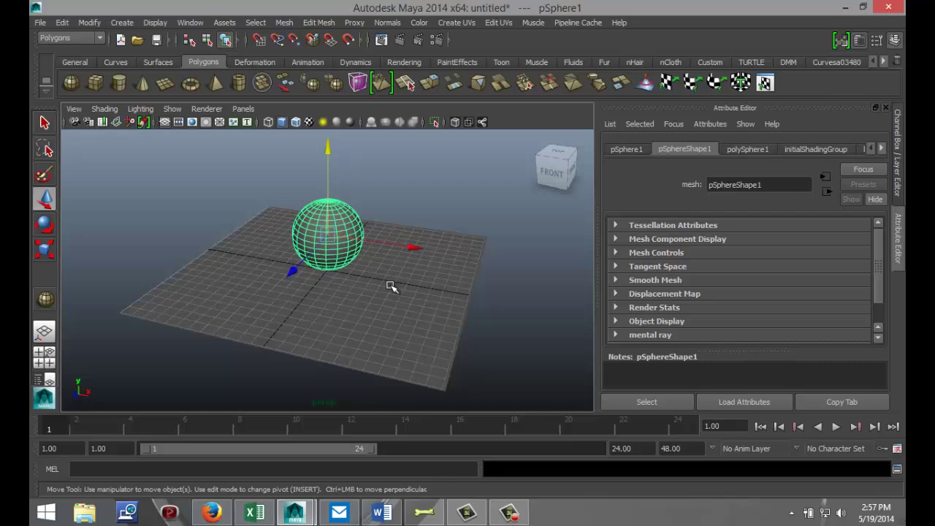
- Set polySphere1 Subdivisions Axis and Subdivisions Height to 60
click(752, 149)
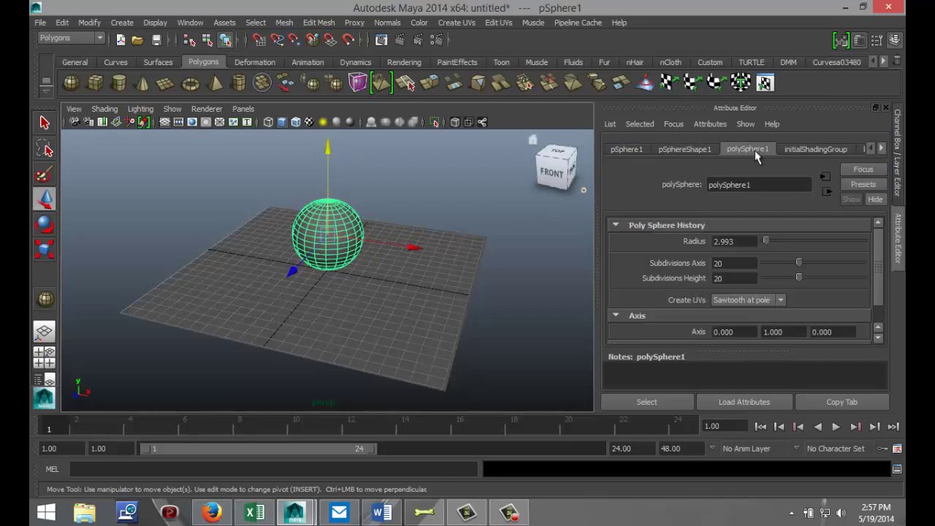
click(731, 262)
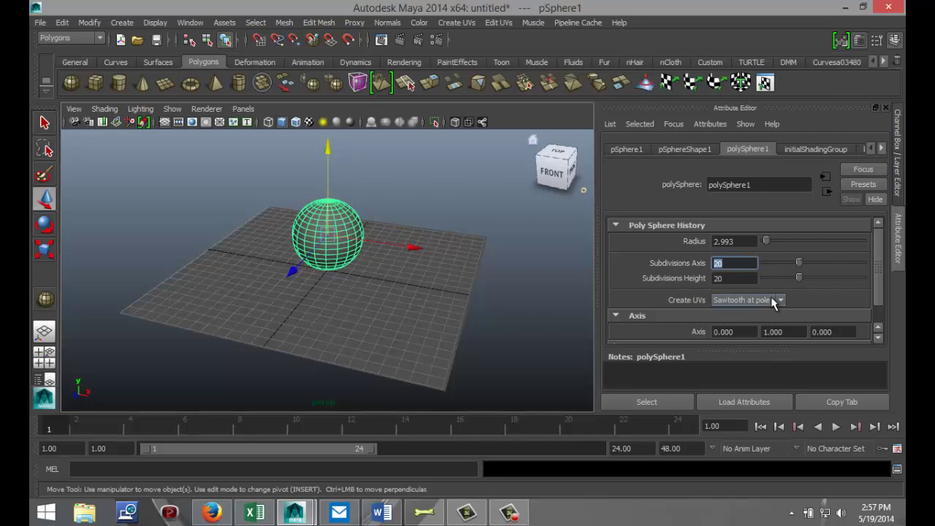
text(60)
click(736, 277)
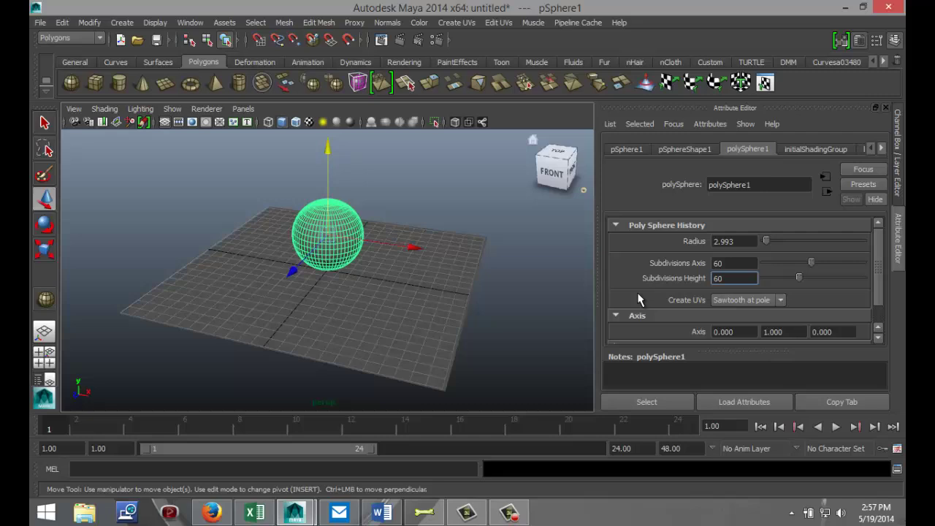
click(532, 348)
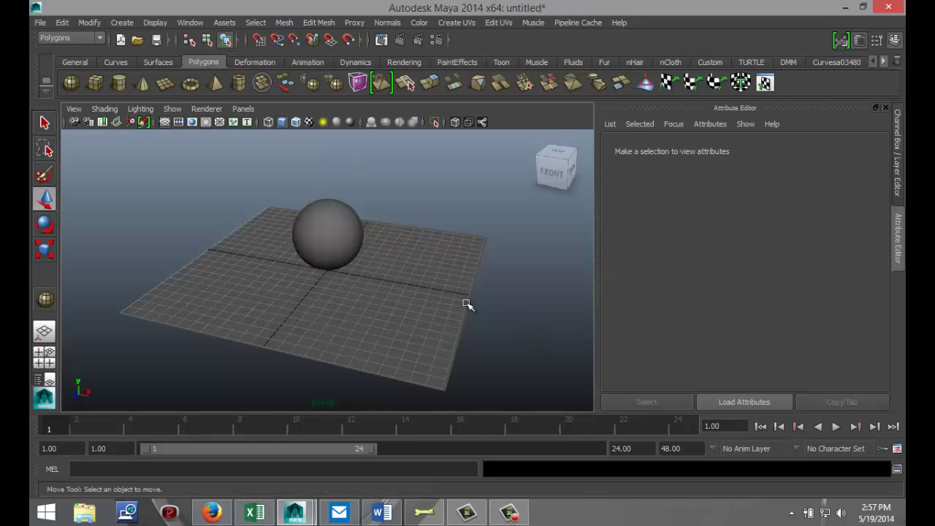
- In the maximized Front view, lower the sphere slightly and nudge it along X
click(44, 356)
key(space)
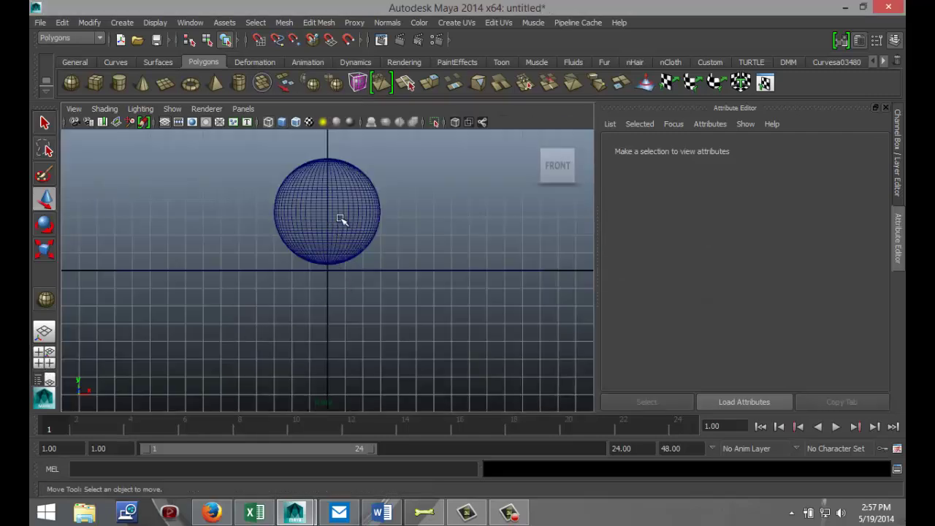
click(349, 182)
key(w)
drag(328, 138, 328, 143)
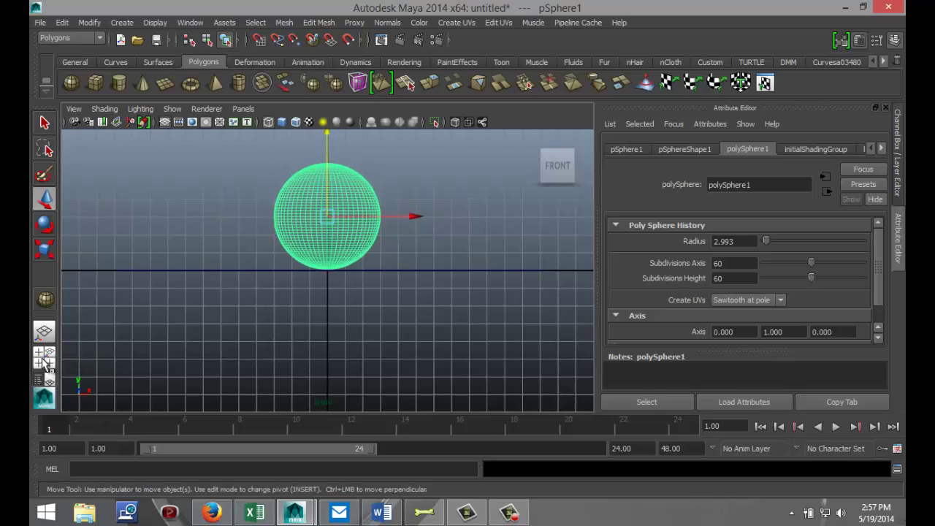
click(417, 217)
drag(417, 217, 417, 219)
- Return to a full shaded perspective view and orbit to look down on the scene
click(44, 357)
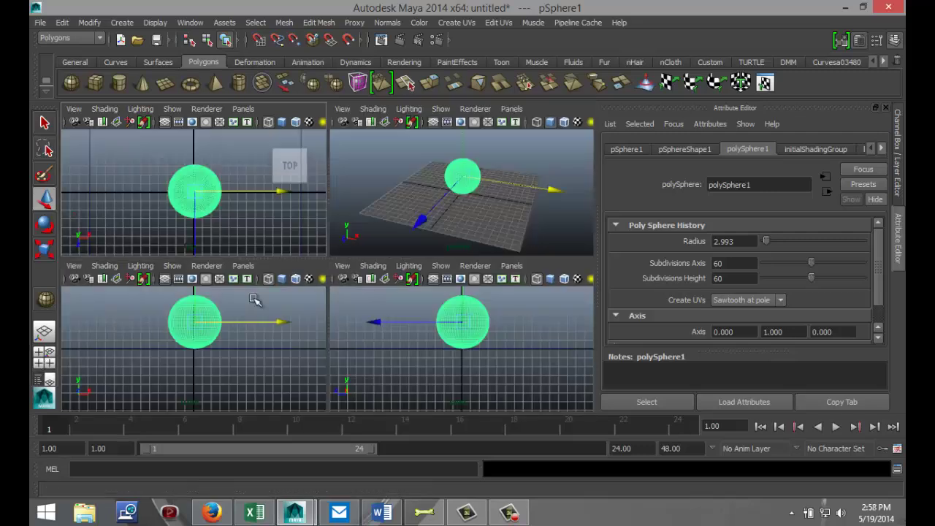
key(space)
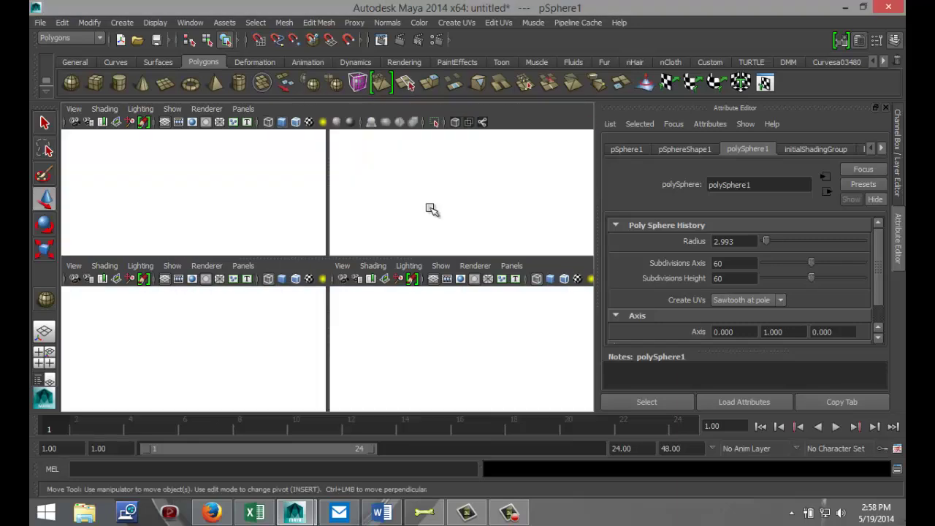
alt+drag(413, 377, 453, 357)
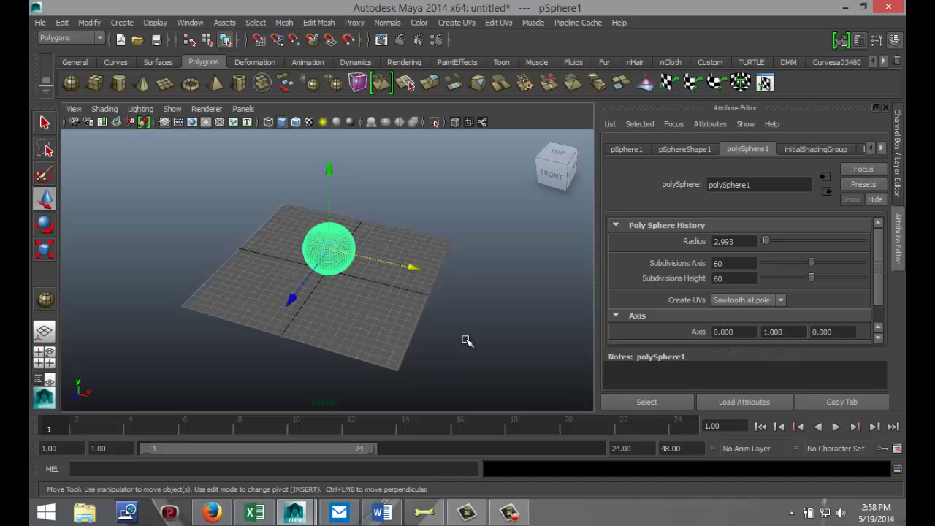
key(4)
key(5)
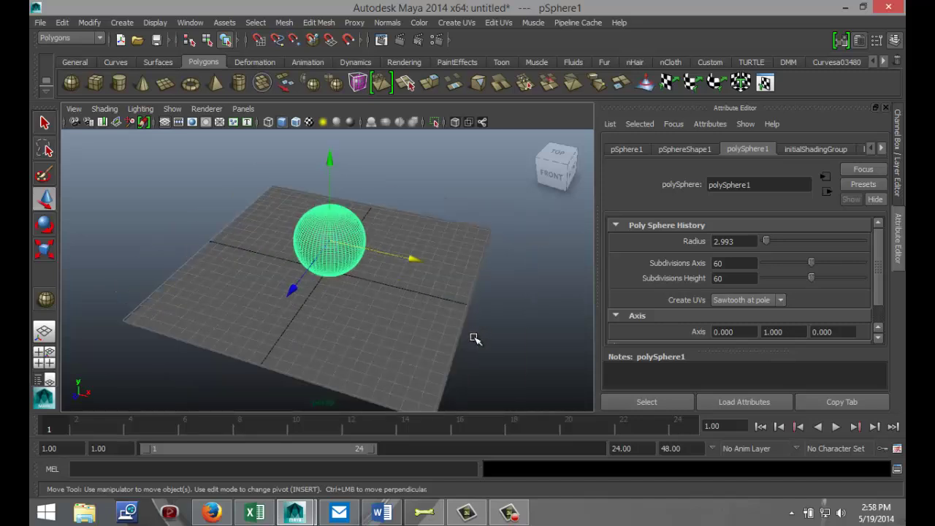
alt+drag(481, 343, 463, 338)
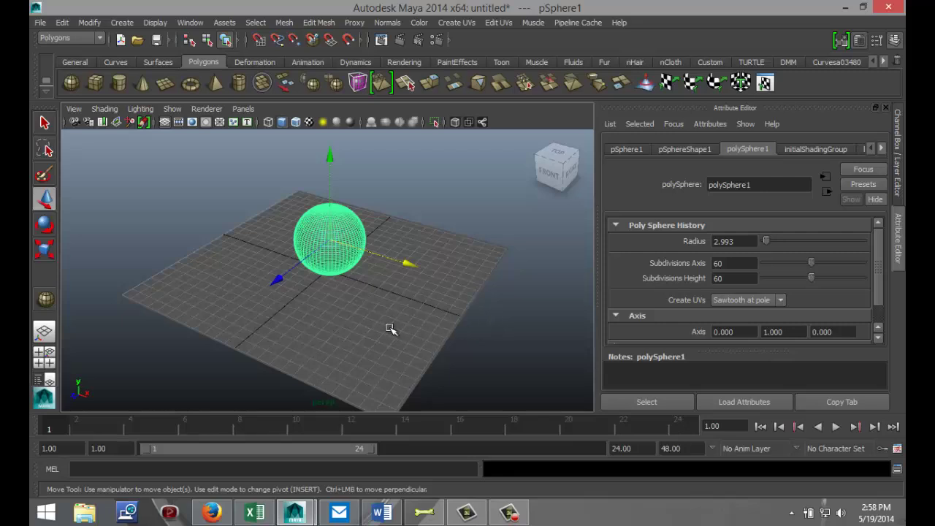
- Assign a new Phong E material to the ground plane and set its colour to white
click(423, 326)
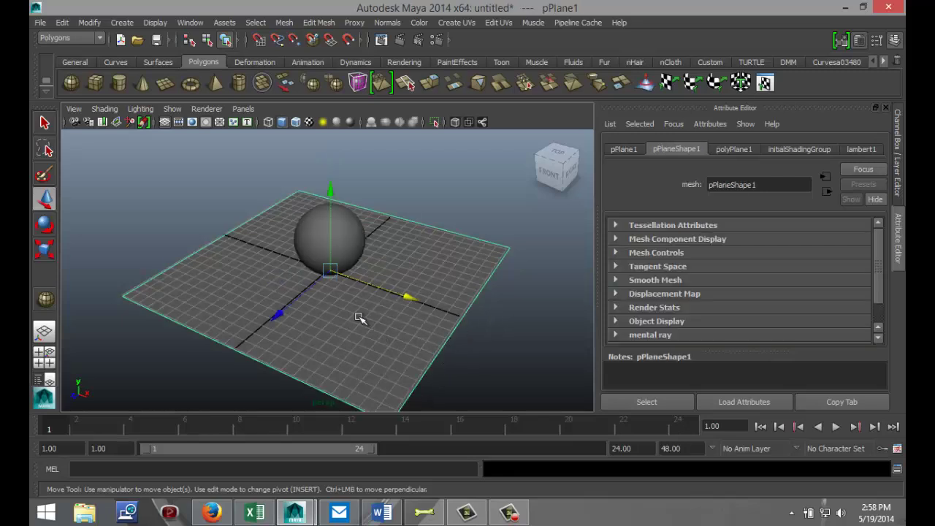
right_drag(358, 318, 379, 465)
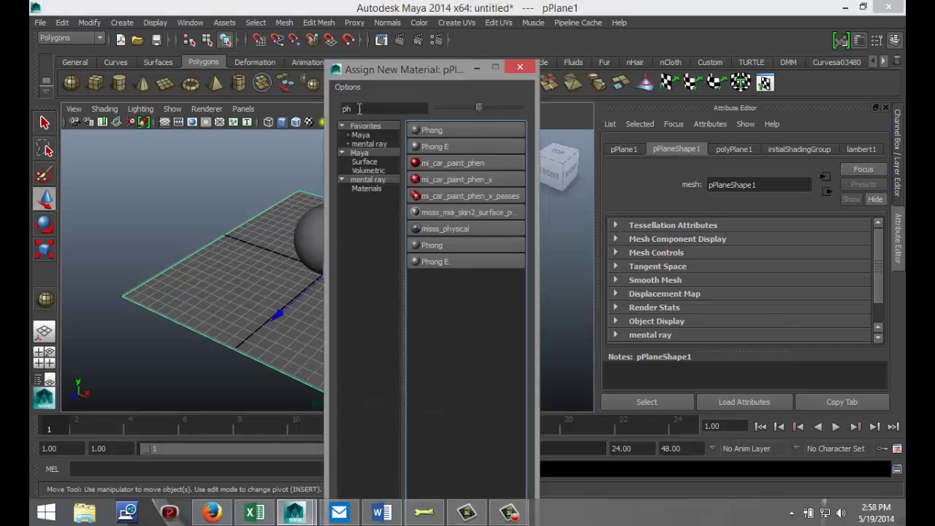
click(453, 147)
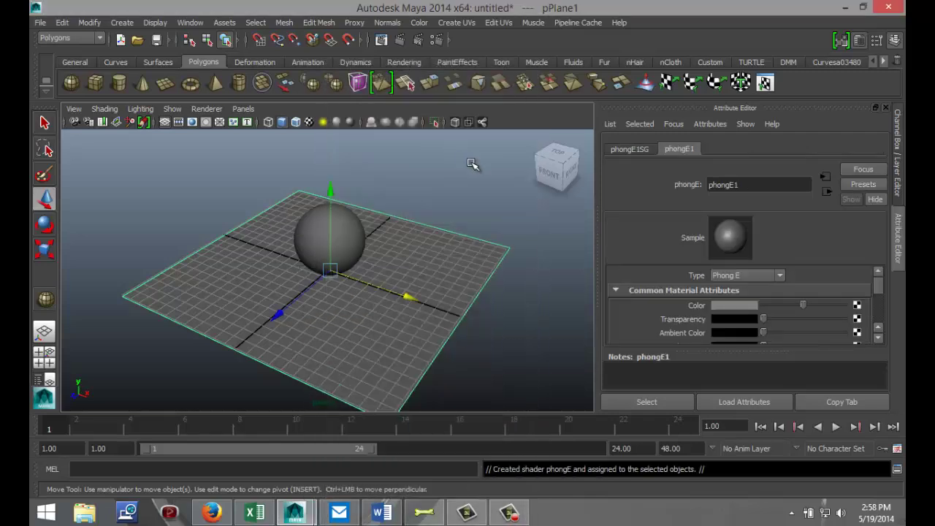
click(732, 307)
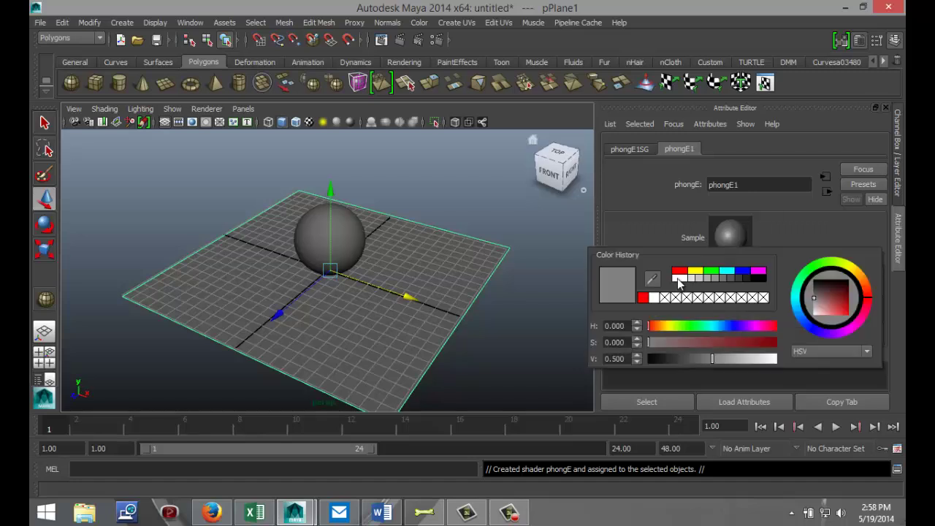
click(675, 281)
click(476, 205)
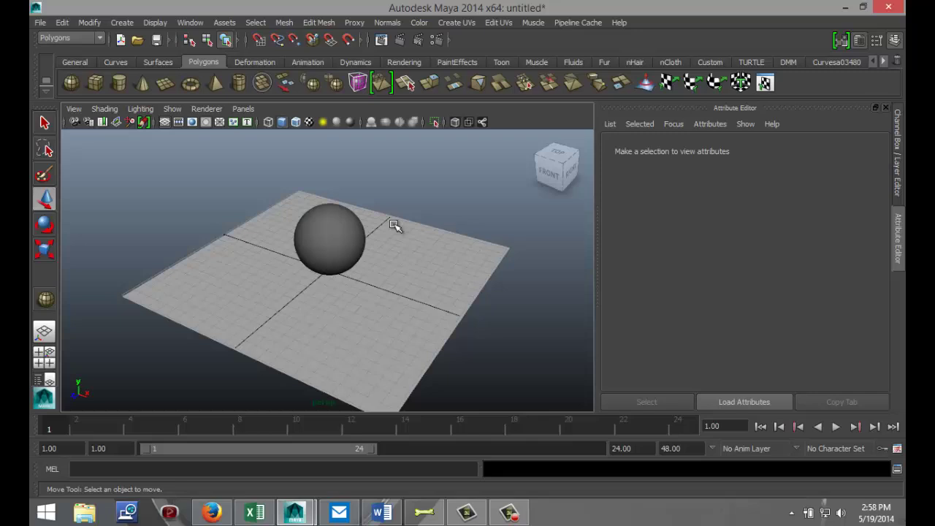
- Assign a new mia_material_x shader to the sphere, filtering the material list by 'mia'
click(325, 229)
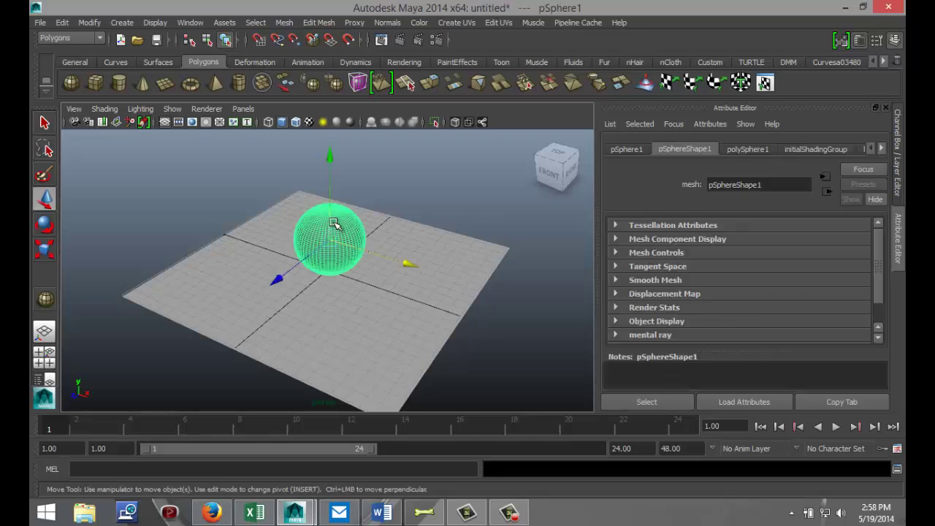
right_click(333, 232)
right_drag(333, 233, 373, 467)
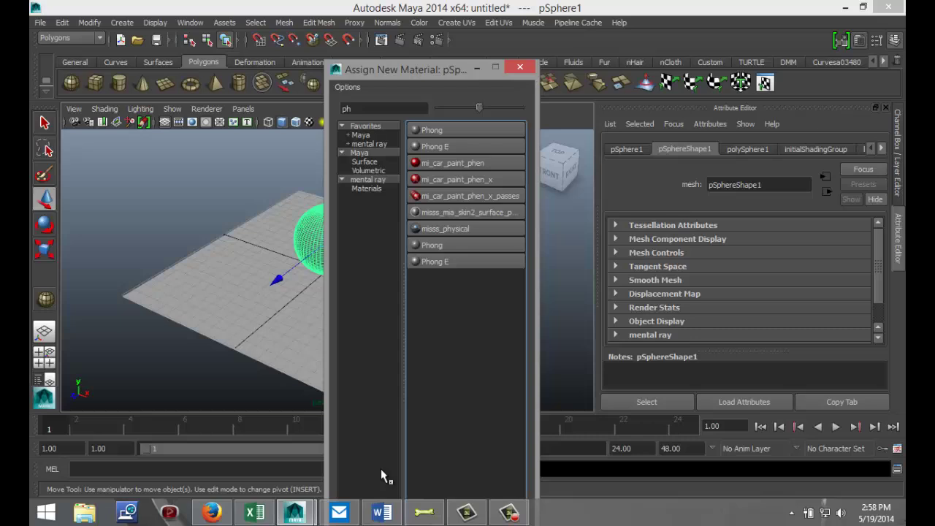
double_click(371, 108)
text(m)
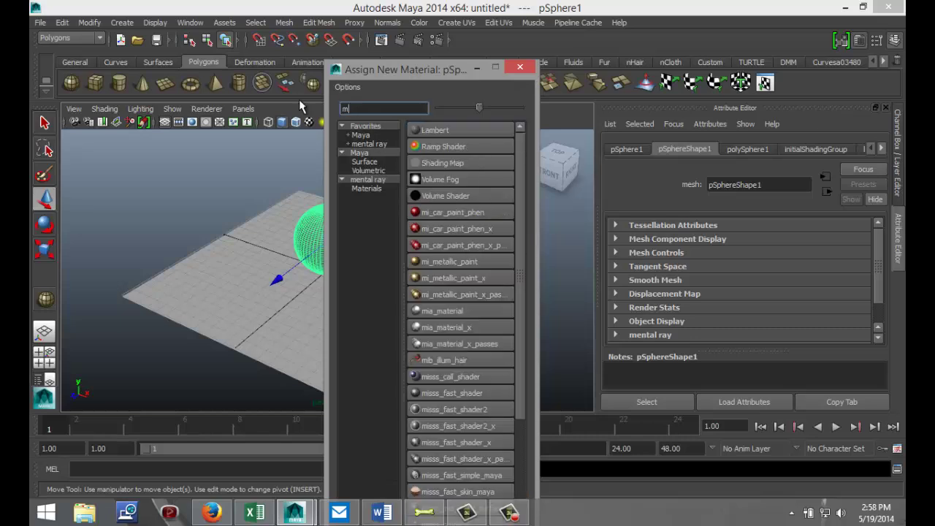
text(ia)
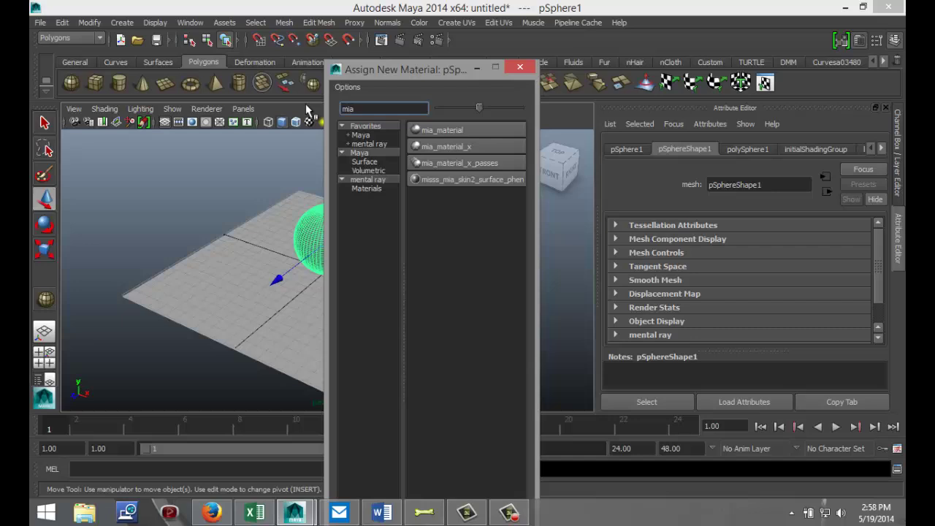
click(475, 148)
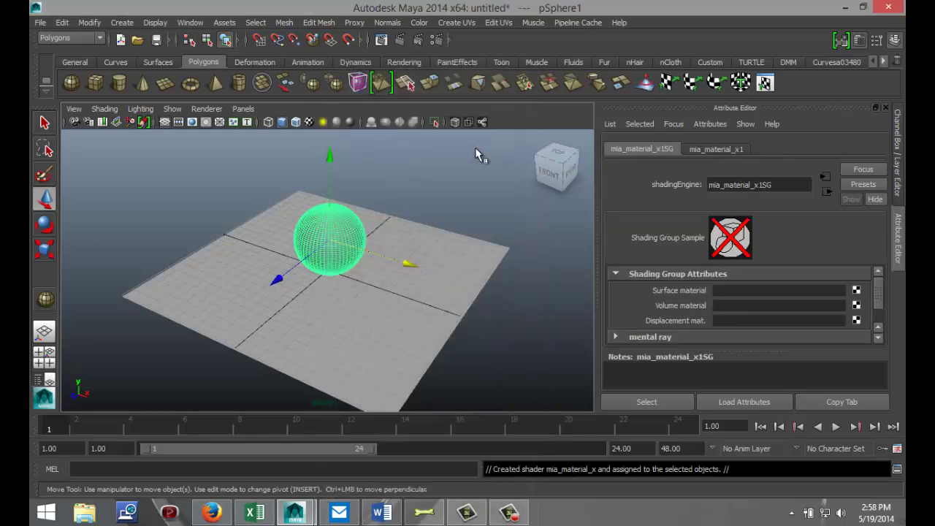
- Replace mia_material_x1's settings with the Chrome preset
click(723, 151)
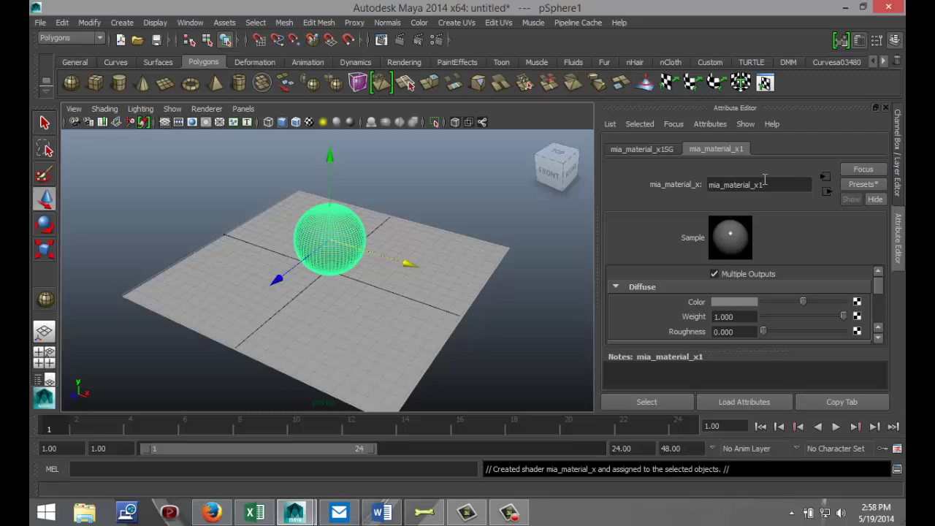
click(865, 185)
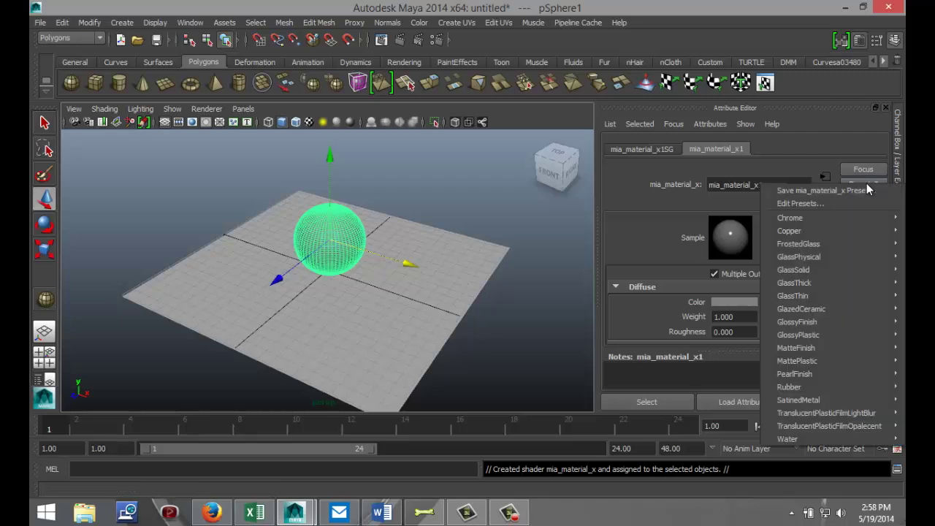
mouse_move(814, 221)
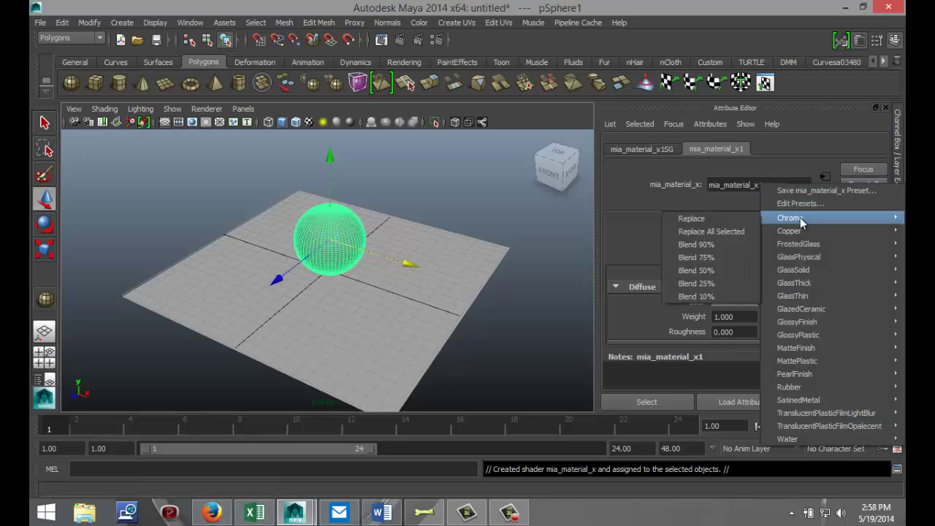
click(710, 220)
click(512, 313)
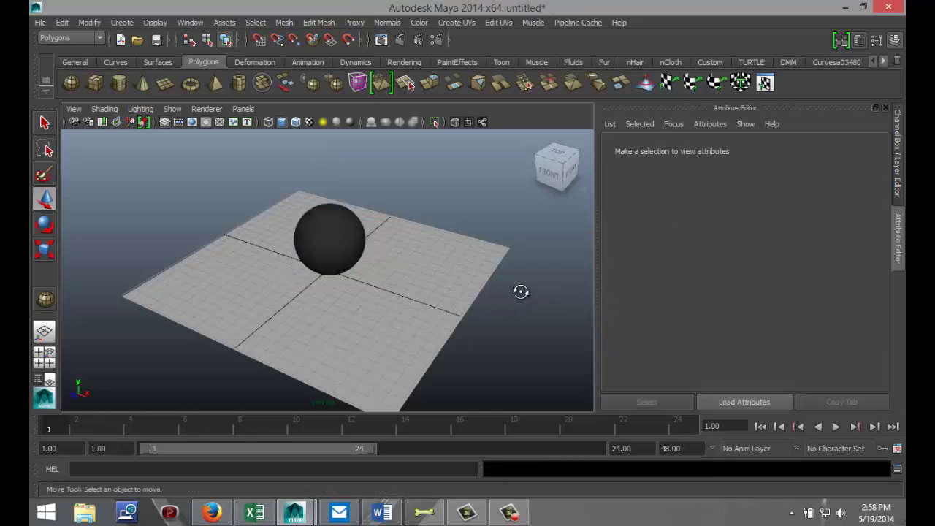
- In Render Settings, choose mental ray and create an Image Based Lighting node
key(5)
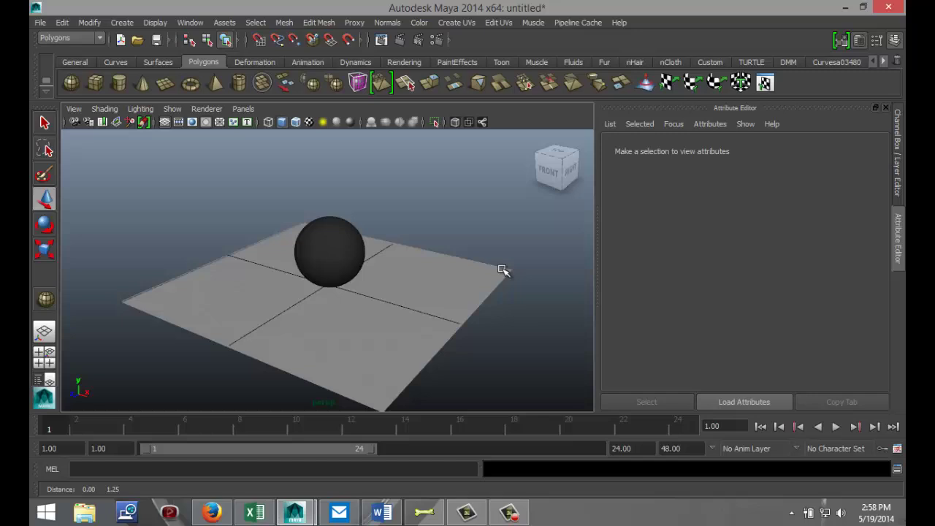
mouse_move(498, 271)
alt+mouse_down()
mouse_move(502, 283)
mouse_move(509, 280)
alt+mouse_up()
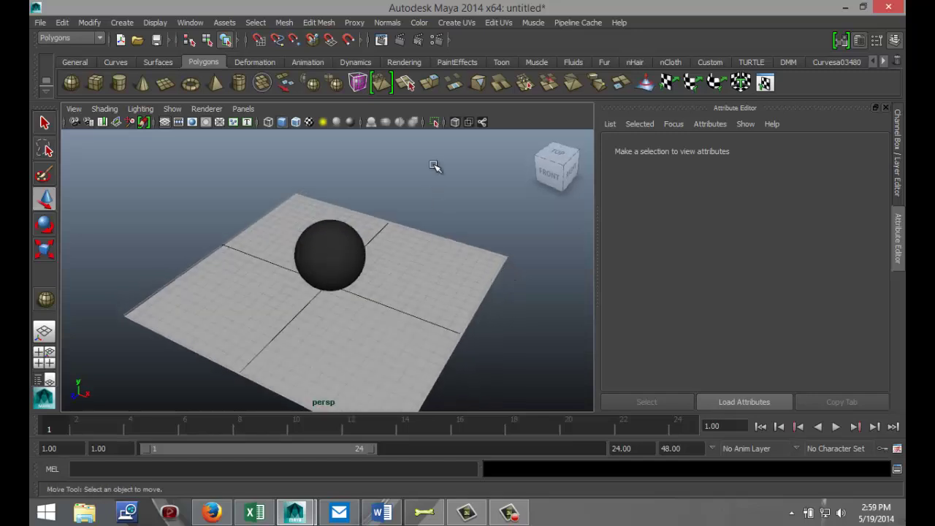
click(437, 42)
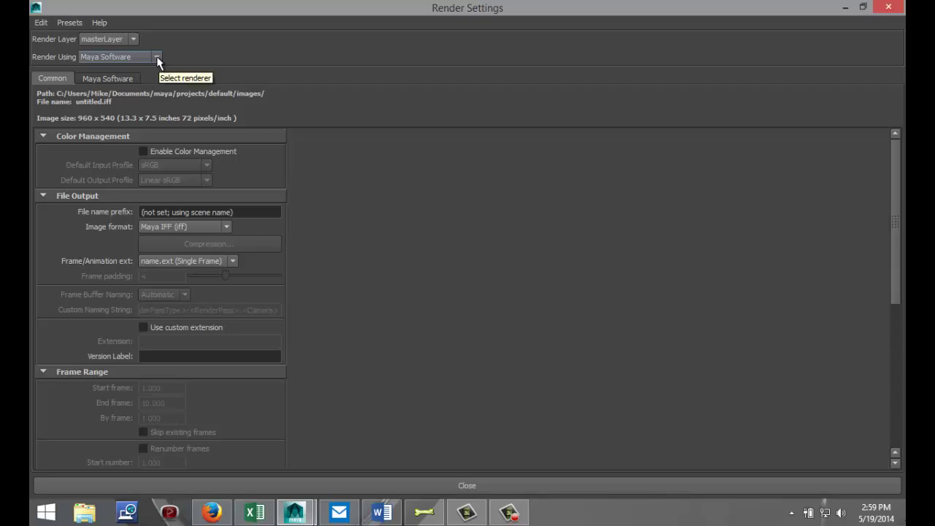
click(156, 59)
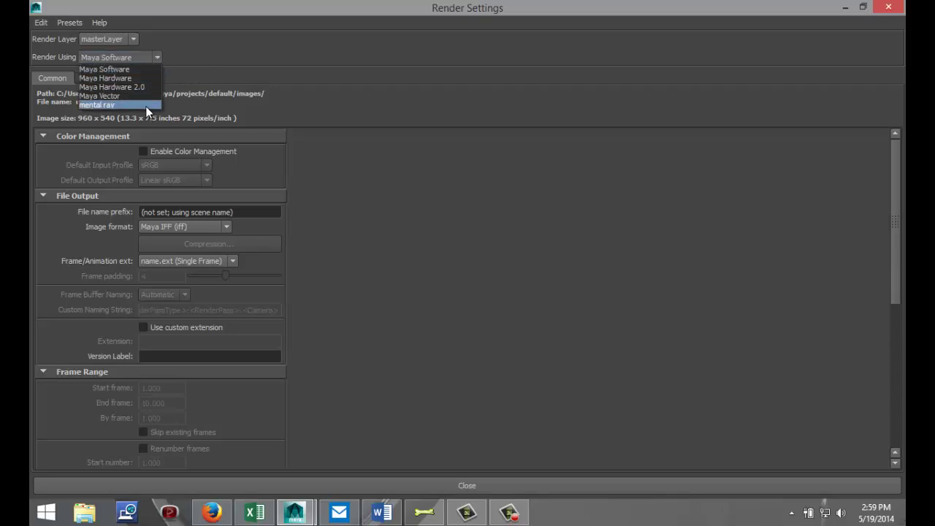
click(146, 106)
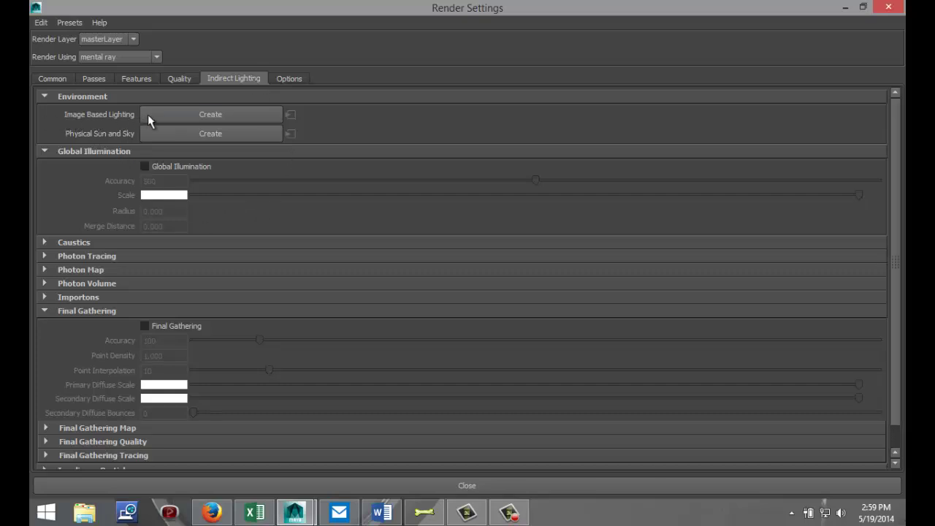
click(225, 113)
- Frame the IBL sphere in the view and tumble to a front-on angle
click(844, 7)
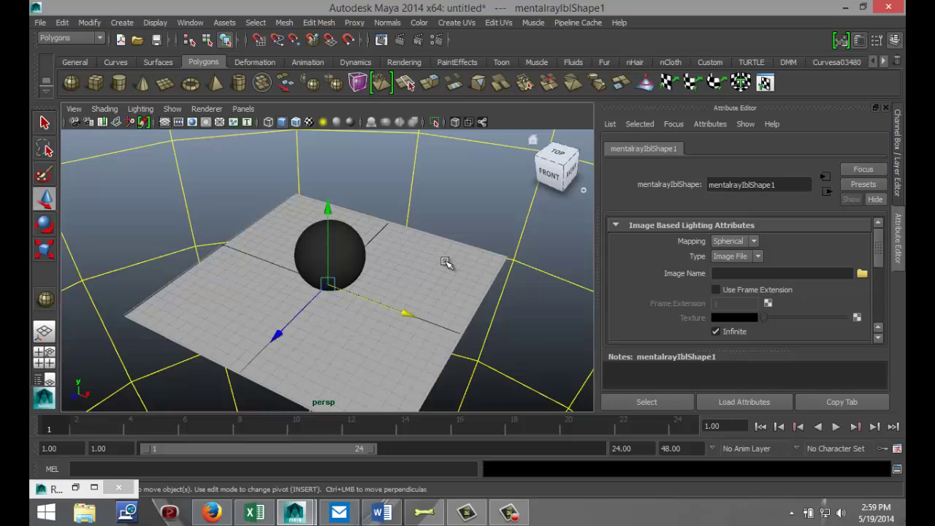
key(f)
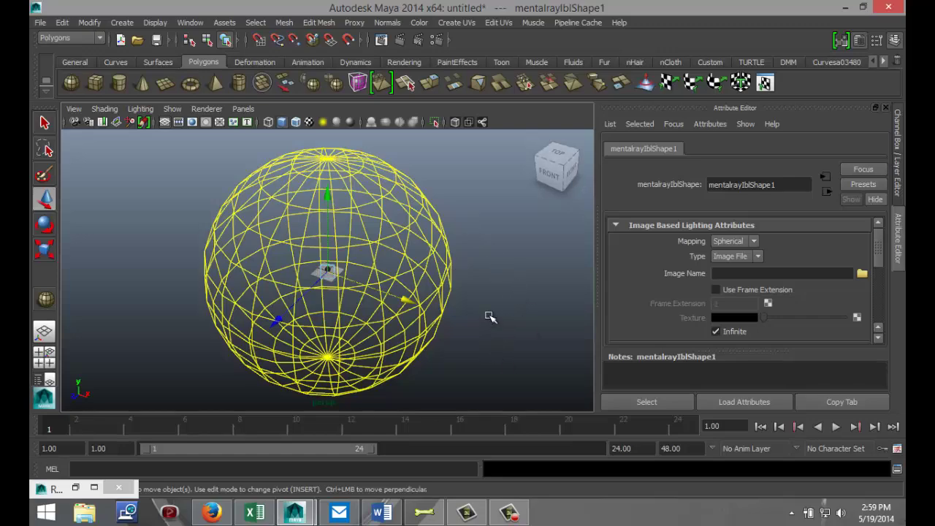
mouse_move(475, 329)
alt+mouse_down()
mouse_move(527, 299)
mouse_move(455, 328)
mouse_move(465, 320)
alt+mouse_up()
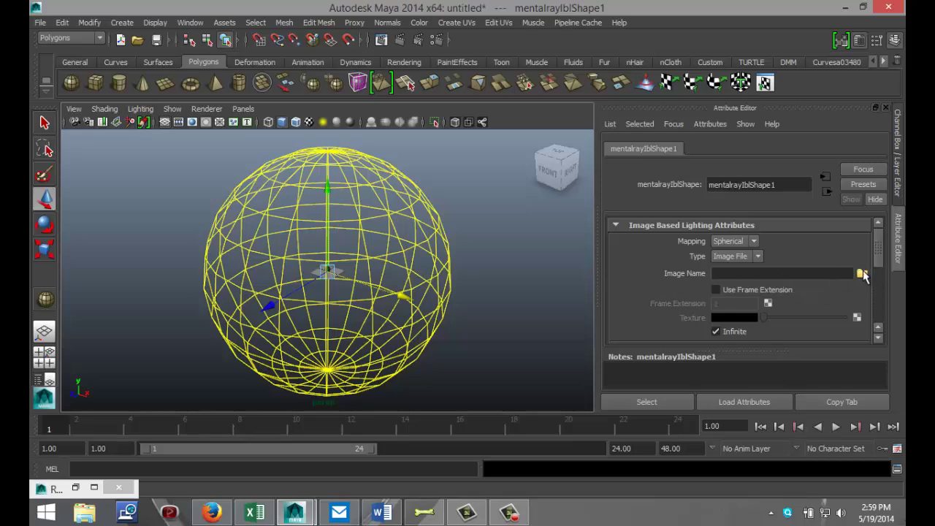
- Load Sky 1.hdr from the HDRI folder as the IBL image
click(862, 274)
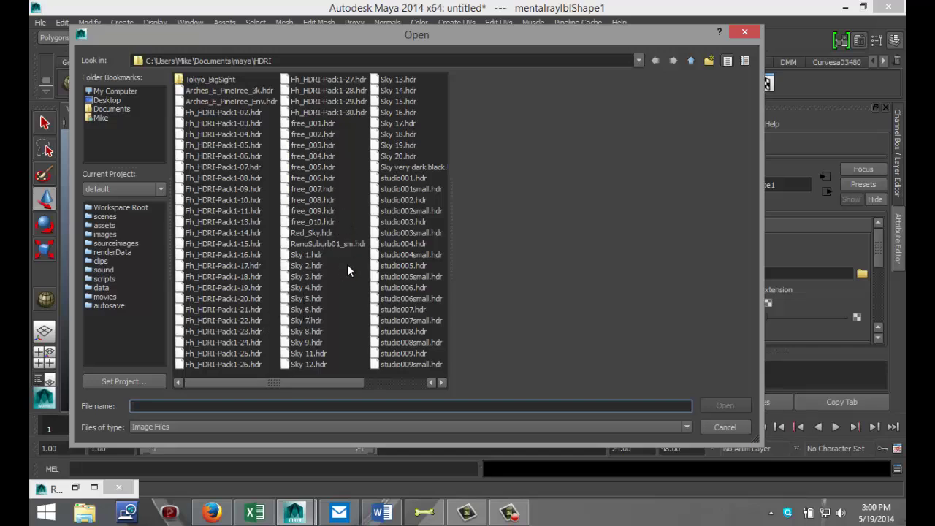
click(301, 255)
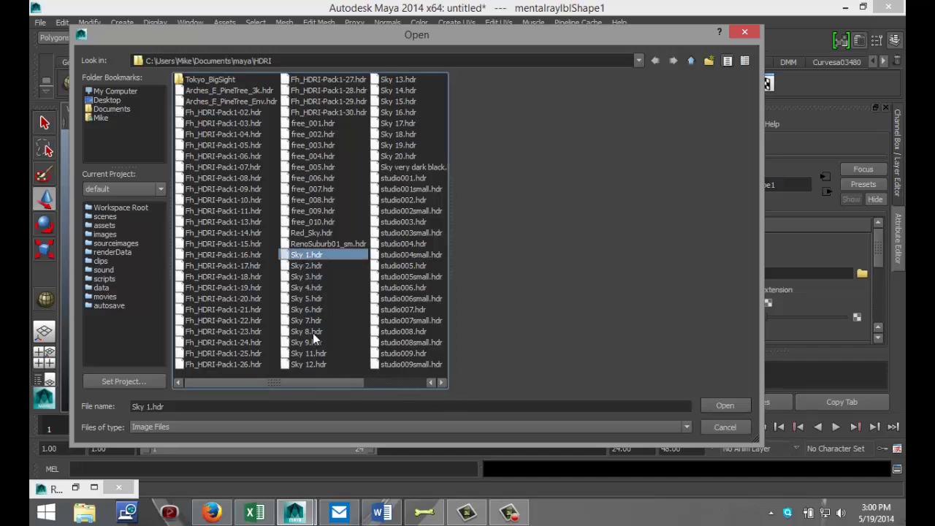
click(726, 405)
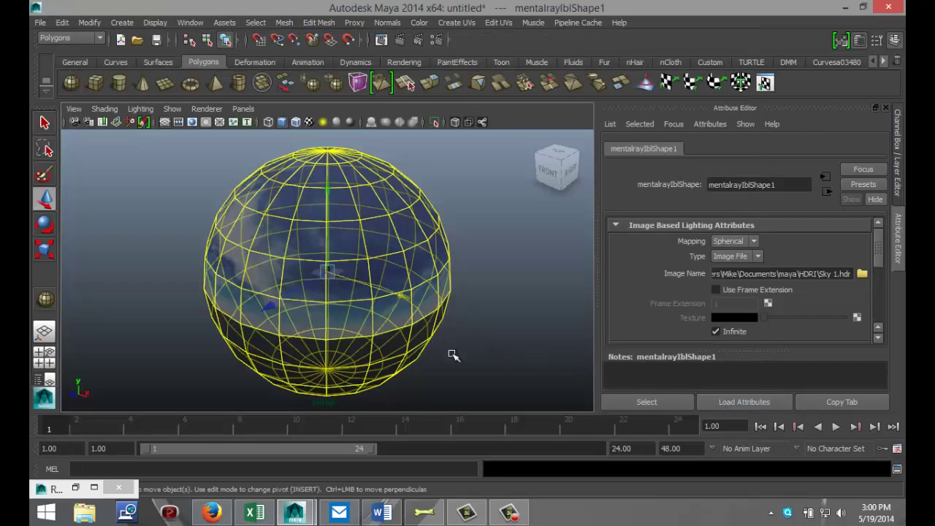
- Orbit and zoom to a low side view showing the horizon behind the ball
scroll(452, 343, up, 5)
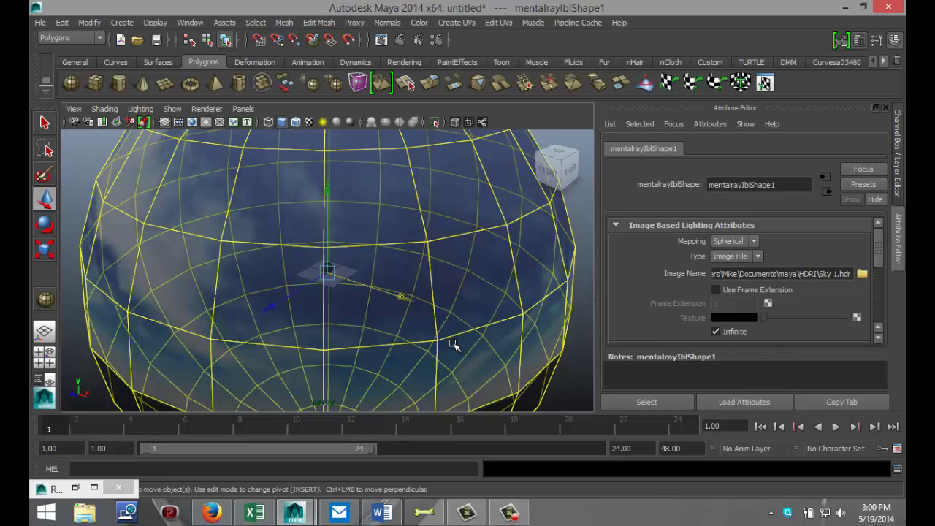
scroll(452, 343, down, 5)
alt+drag(452, 344, 340, 344)
alt+right_drag(355, 351, 353, 348)
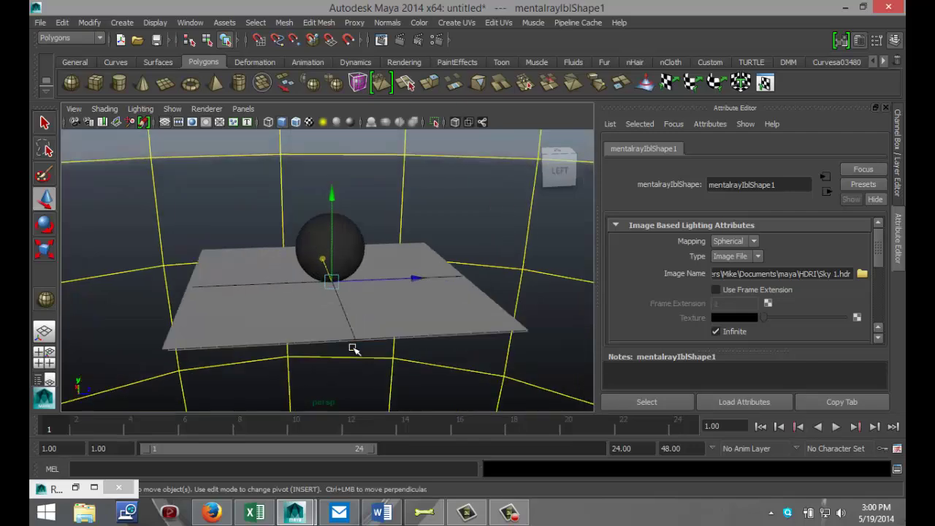
scroll(353, 349, up, 3)
alt+drag(447, 370, 453, 365)
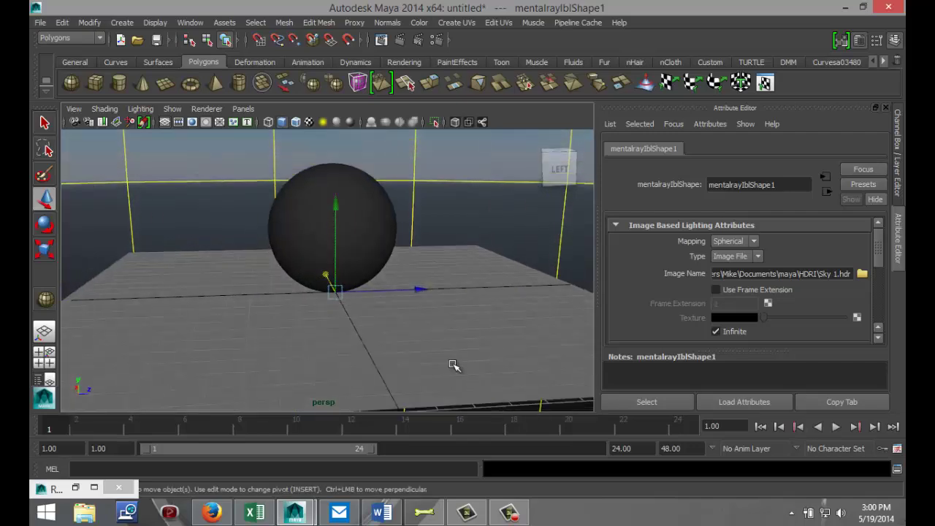
scroll(506, 370, down, 3)
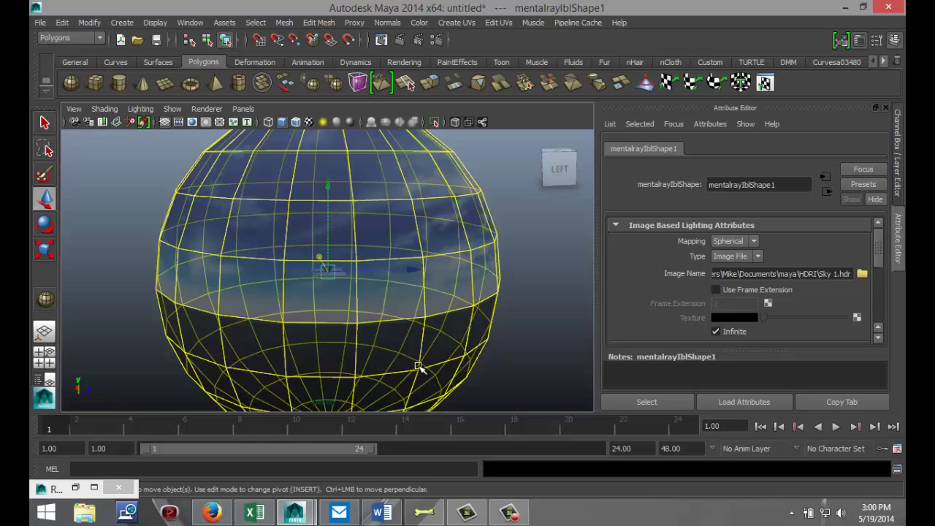
- Rotate the mentalrayIbl1 sky sphere to reorient the HDR sky around the scene
click(518, 296)
click(496, 317)
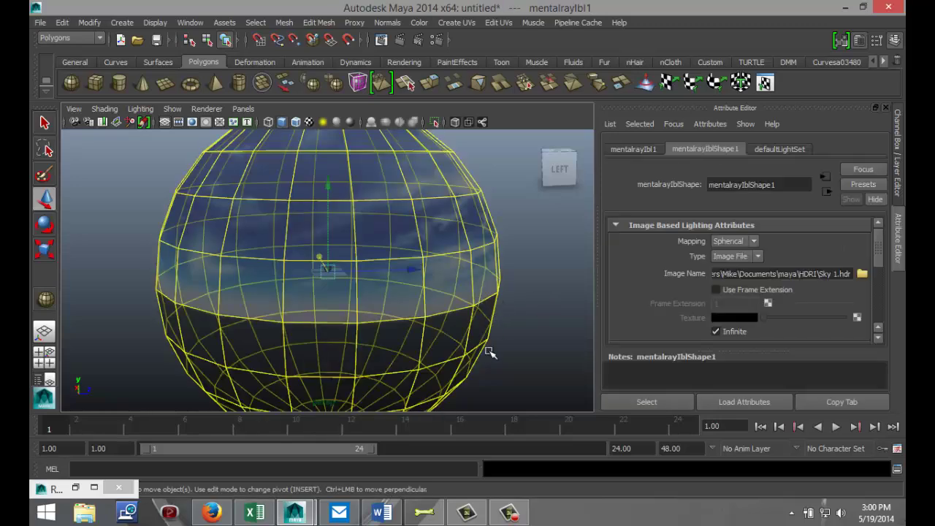
key(e)
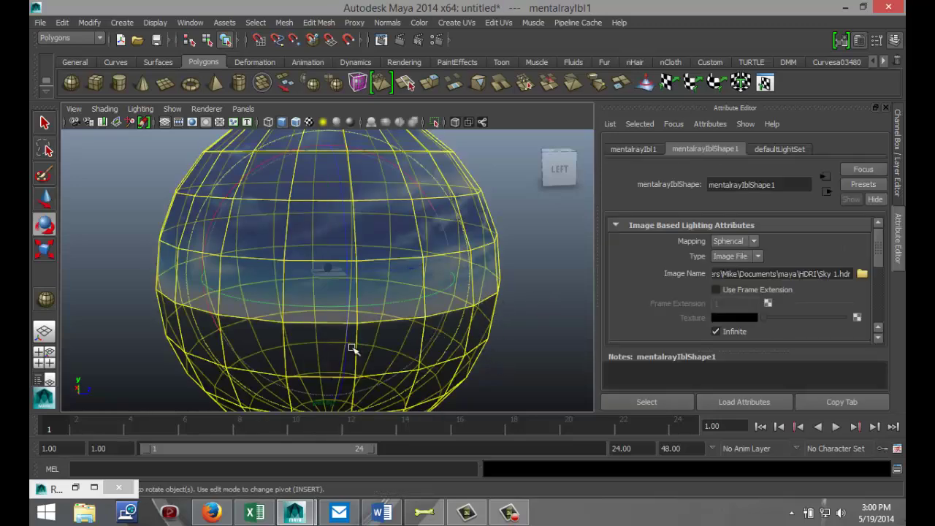
drag(344, 355, 349, 328)
scroll(349, 330, up, 5)
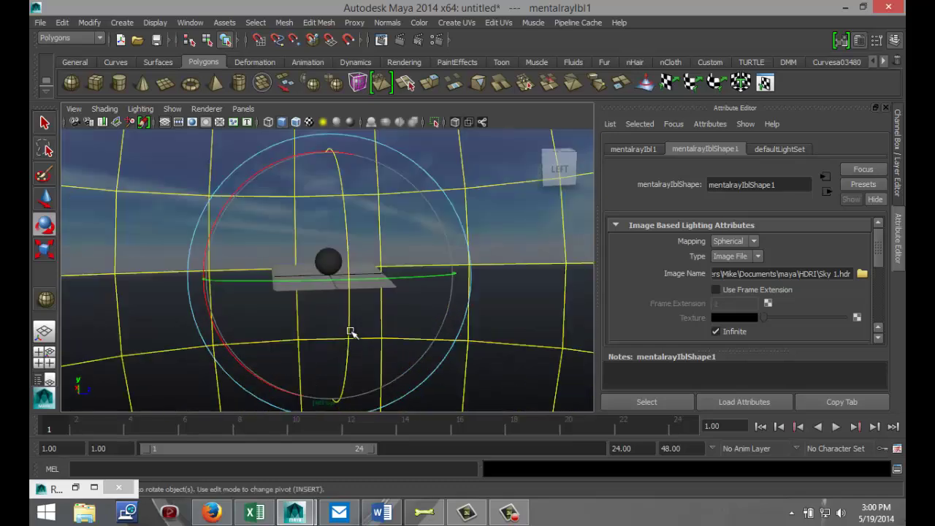
scroll(351, 333, up, 4)
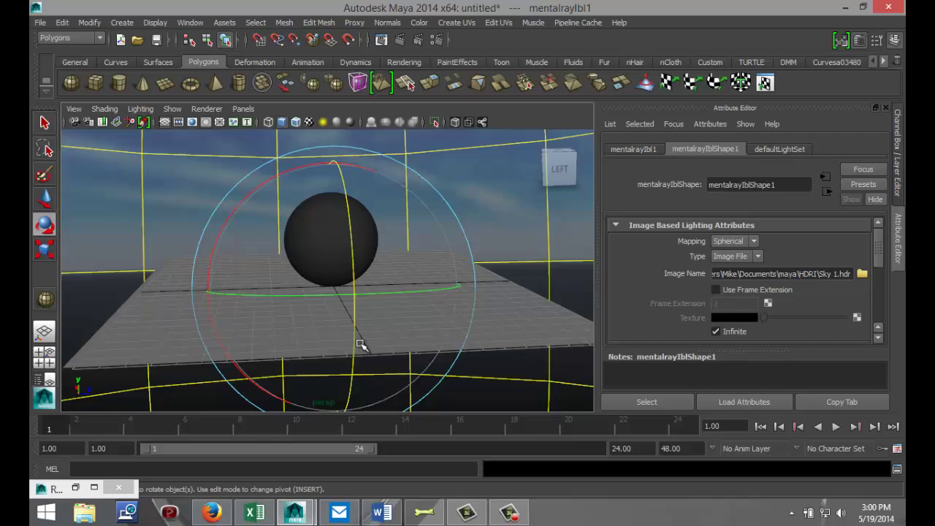
scroll(426, 363, down, 2)
scroll(426, 363, down, 3)
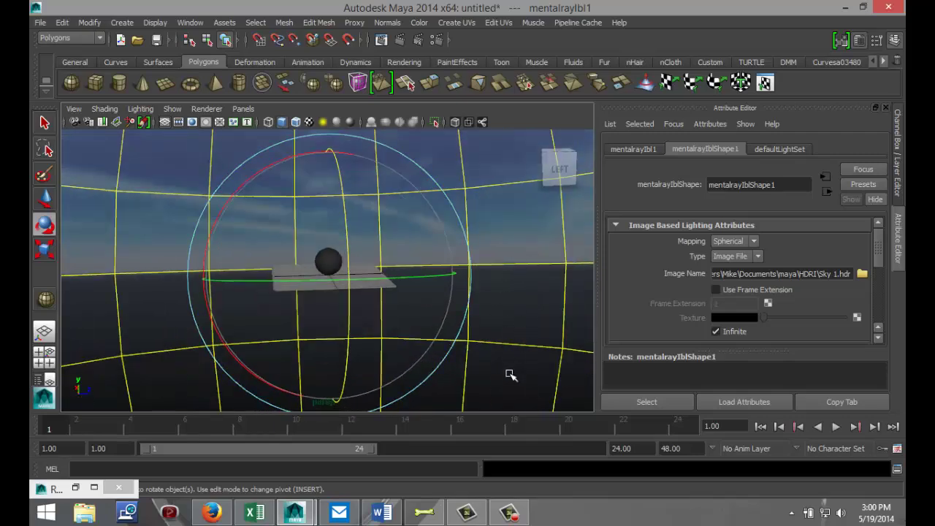
drag(348, 365, 350, 324)
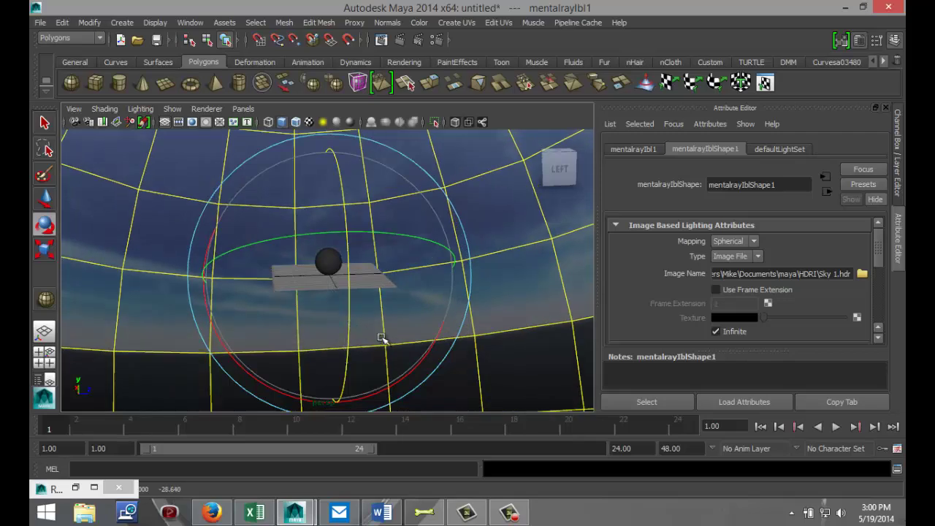
scroll(384, 338, up, 3)
scroll(386, 339, up, 3)
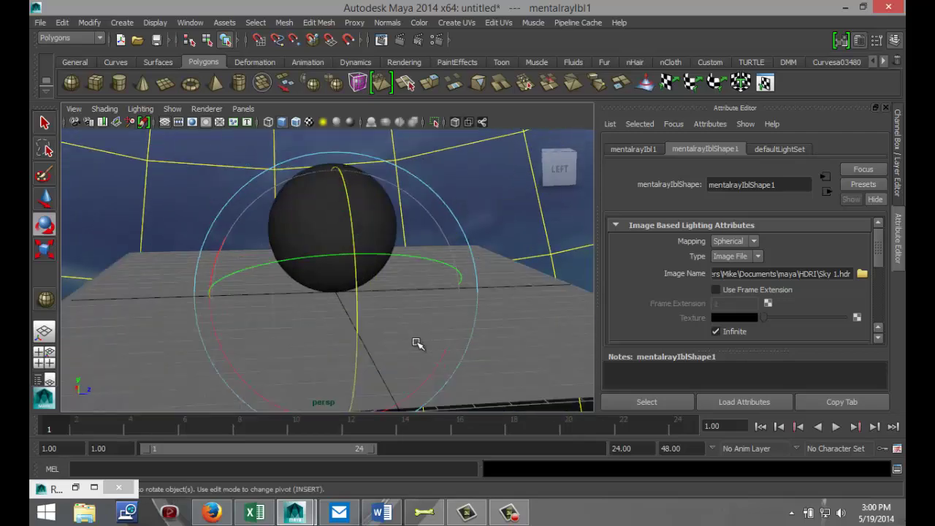
- Scale pPlane1 up toward the horizon and view the scene front-on
mouse_move(417, 340)
alt+mouse_down()
mouse_move(421, 350)
mouse_move(418, 341)
alt+mouse_up()
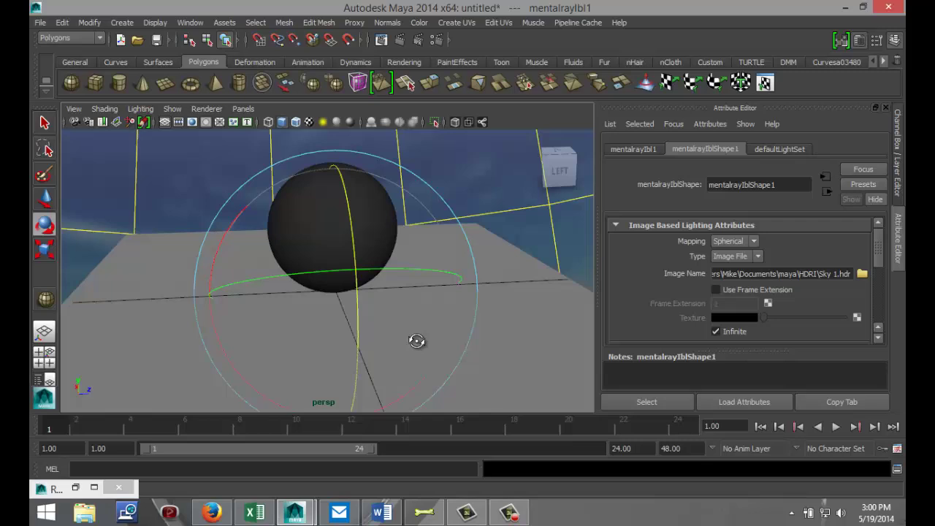
click(534, 372)
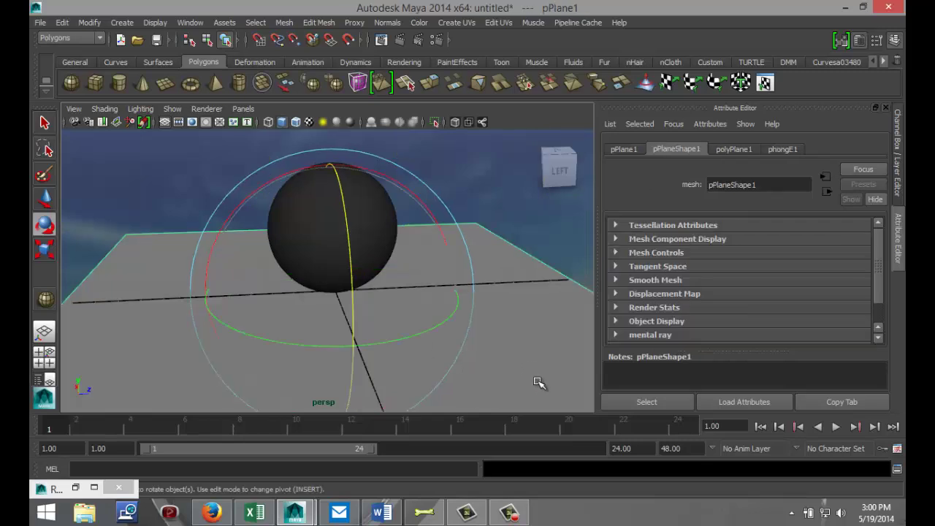
key(r)
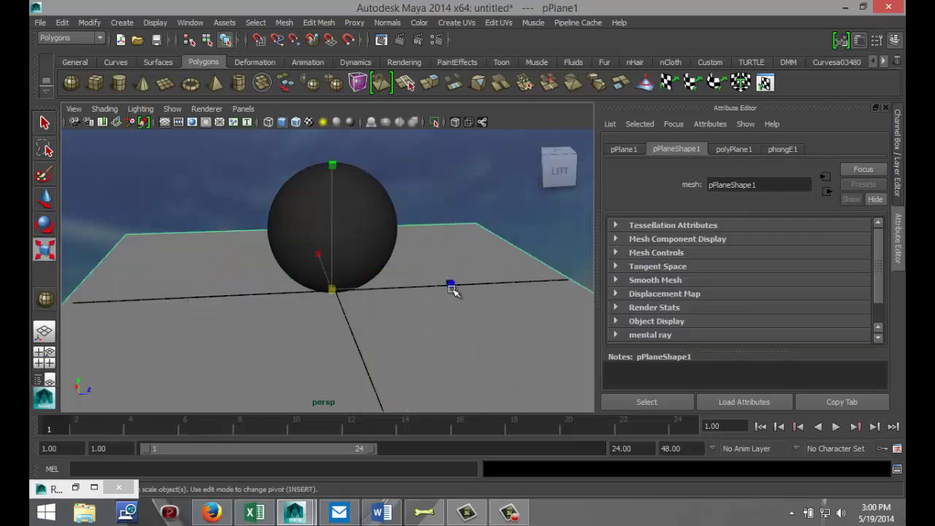
drag(451, 285, 568, 299)
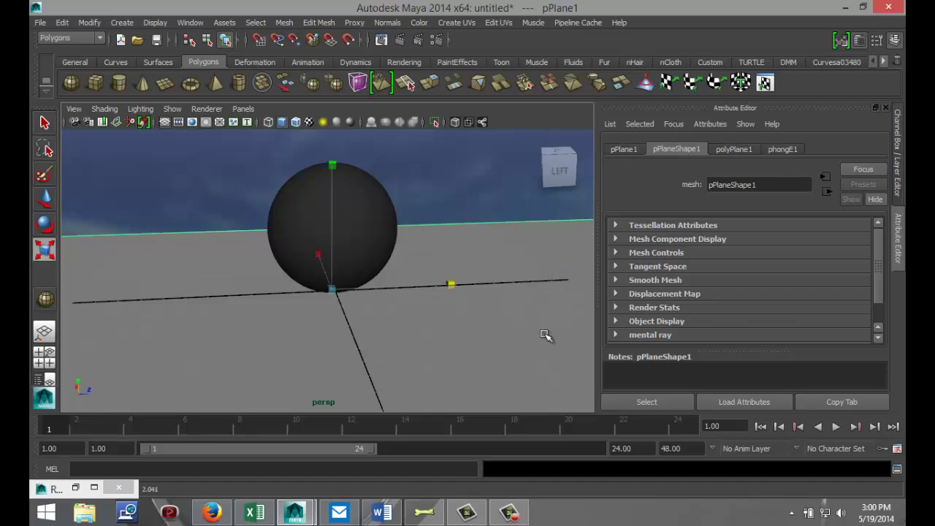
alt+drag(523, 351, 509, 389)
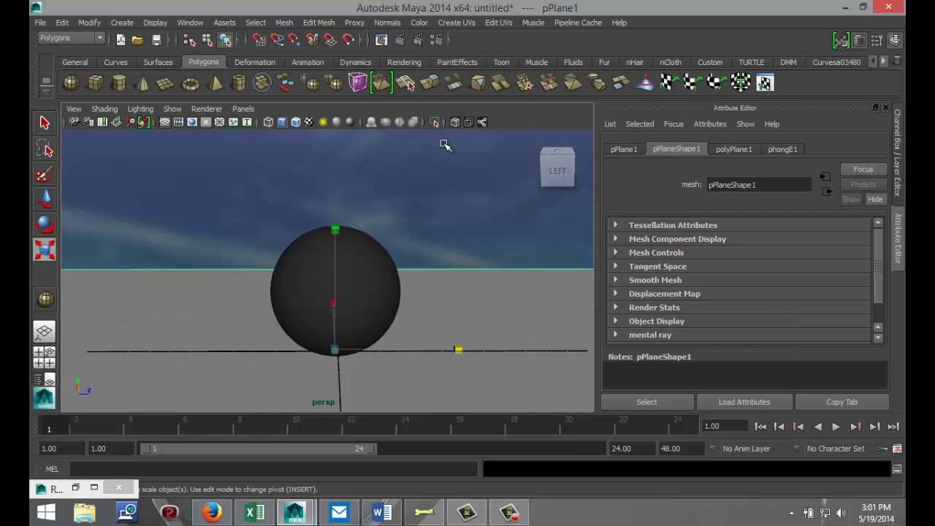
- Raise the mental ray sampling Quality from 0.25 to 1.01
click(118, 487)
click(436, 41)
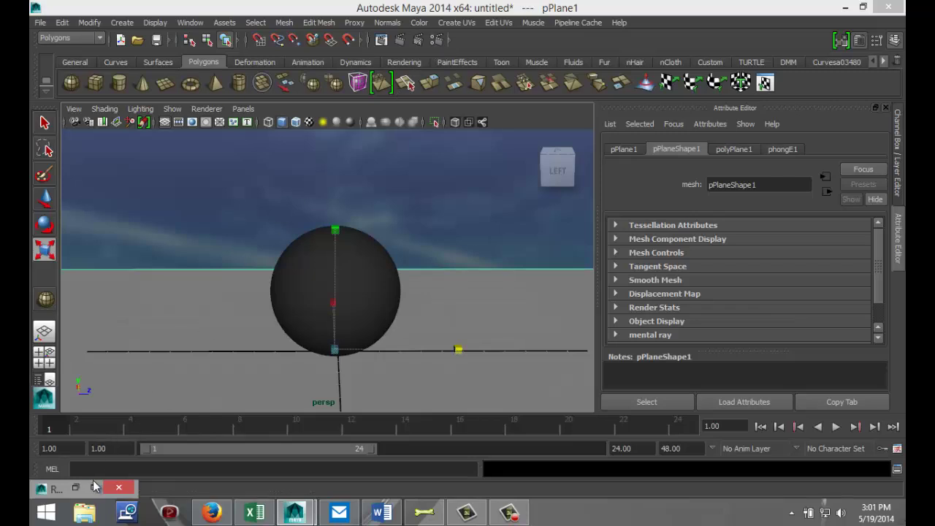
click(93, 487)
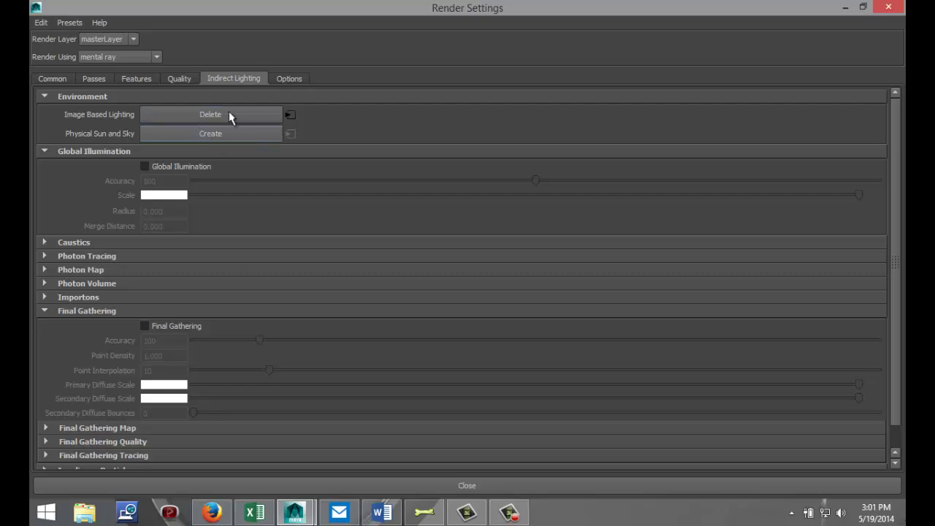
click(184, 78)
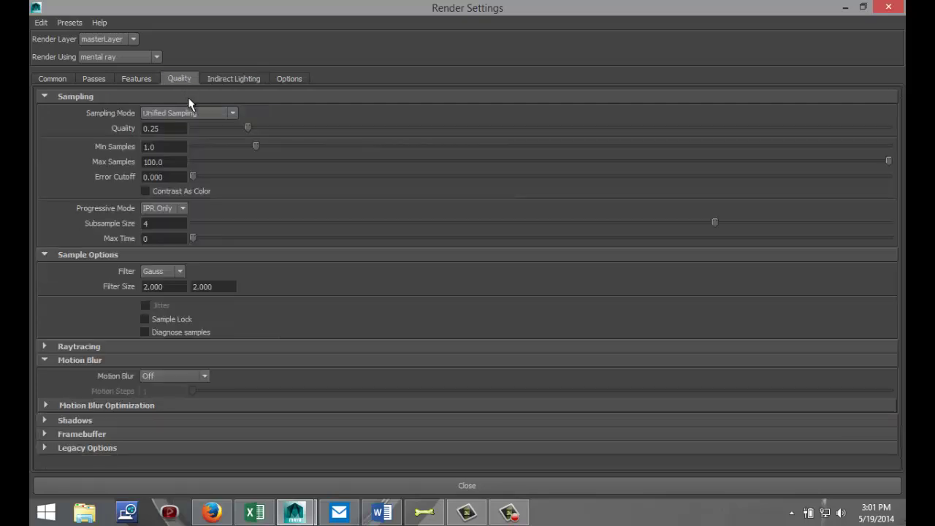
drag(247, 128, 296, 129)
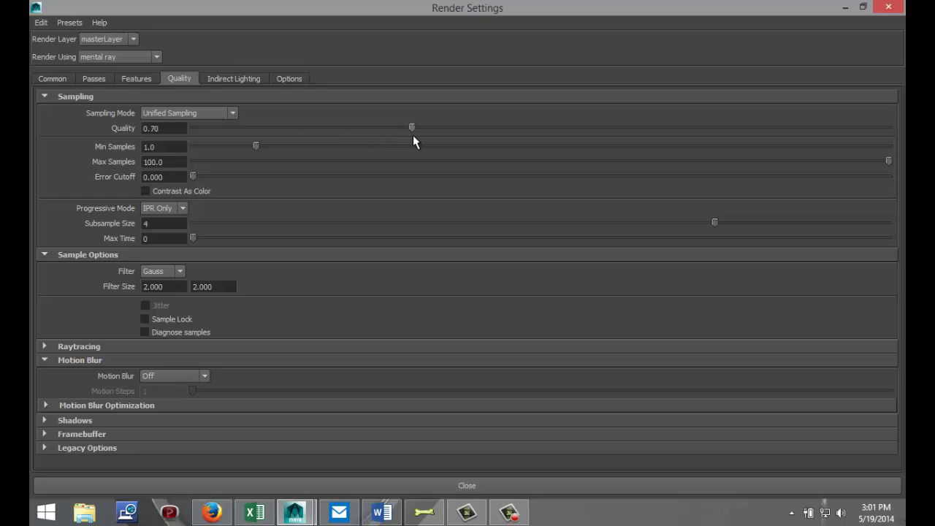
drag(463, 144, 524, 147)
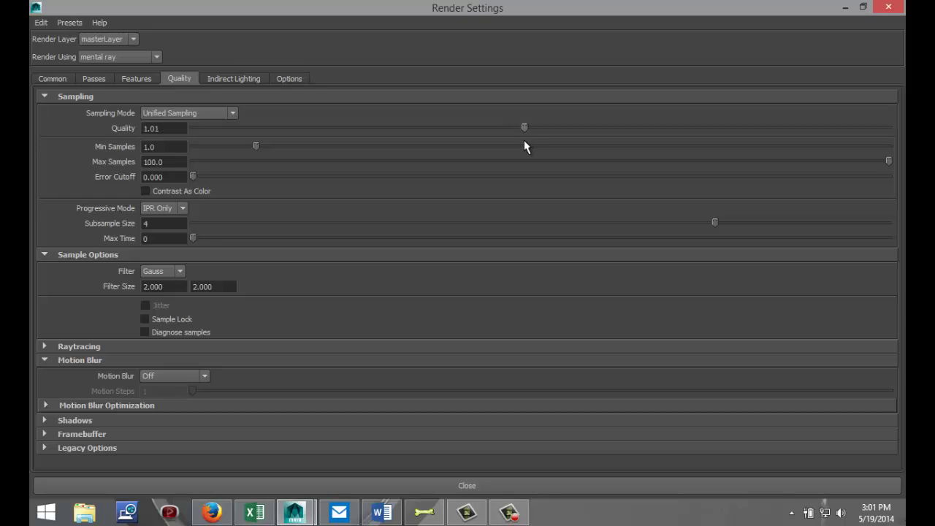
- Set the Image Size preset to HD 720 (1280 x 720)
click(55, 79)
scroll(326, 269, down, 10)
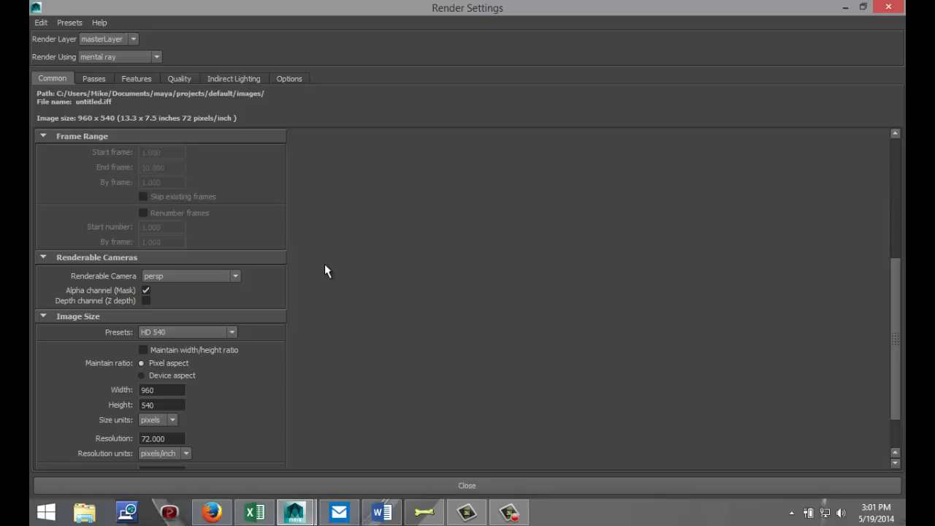
click(231, 277)
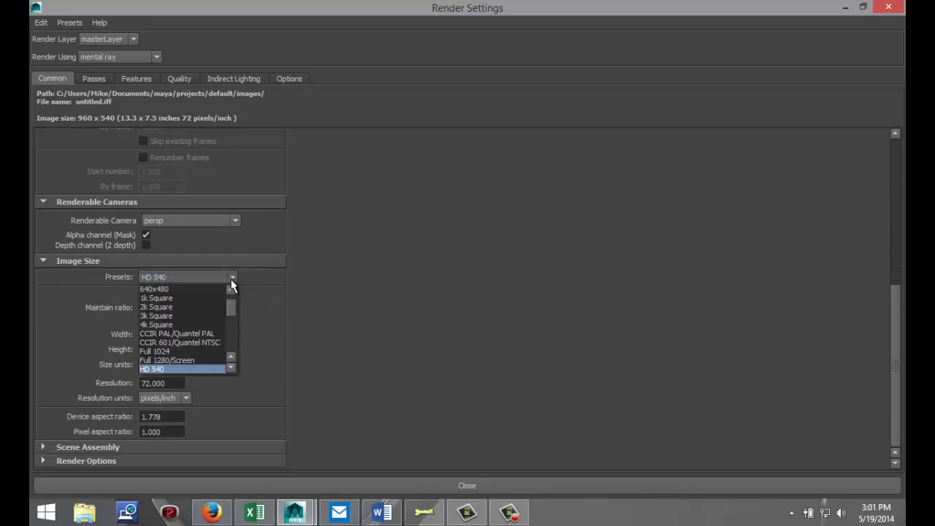
click(230, 368)
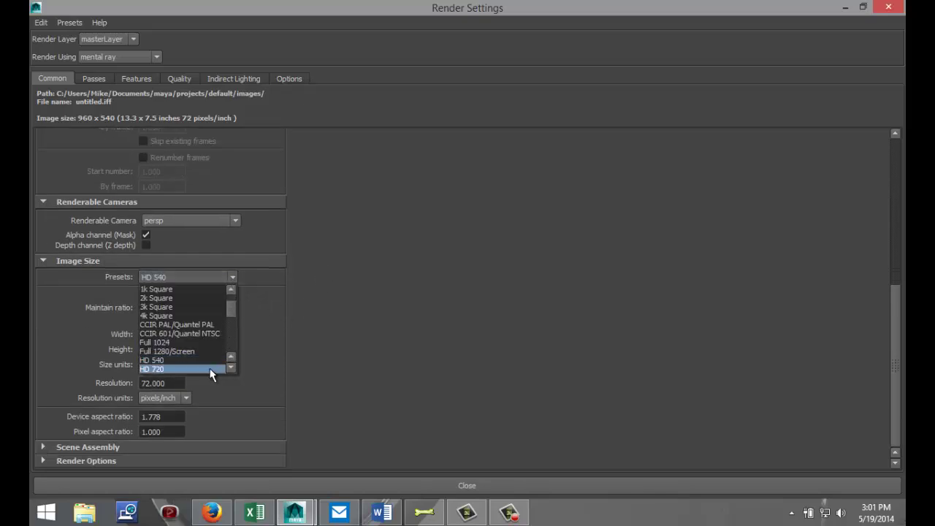
click(182, 368)
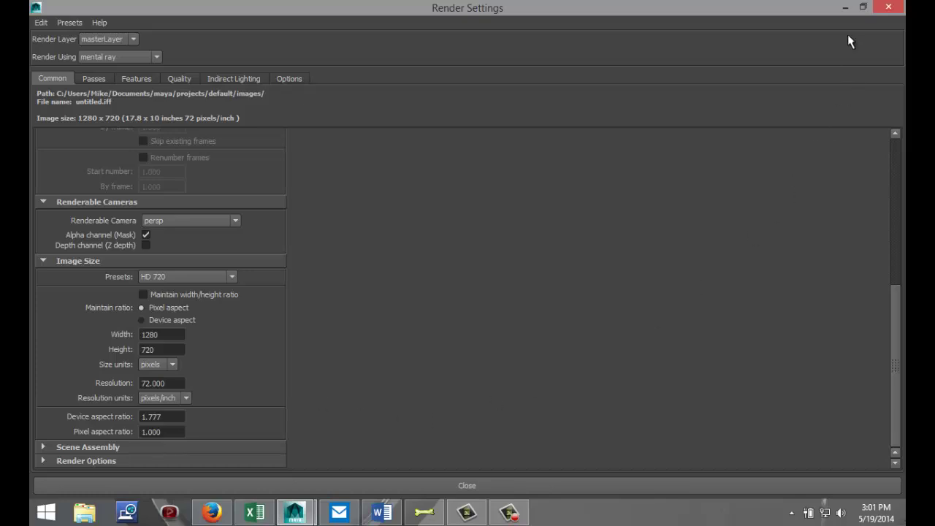
click(844, 8)
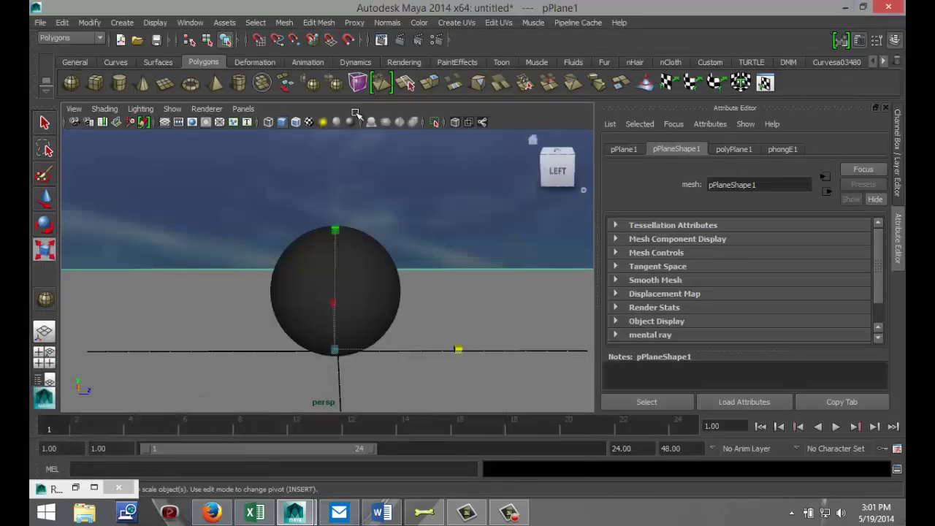
- Render the current frame with mental ray to see the chrome ball reflecting the cloudy sky
click(400, 41)
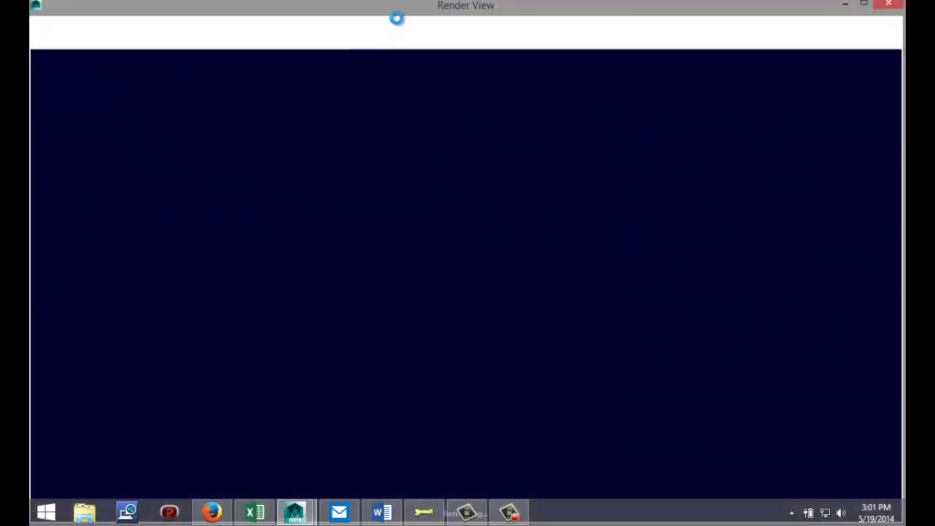